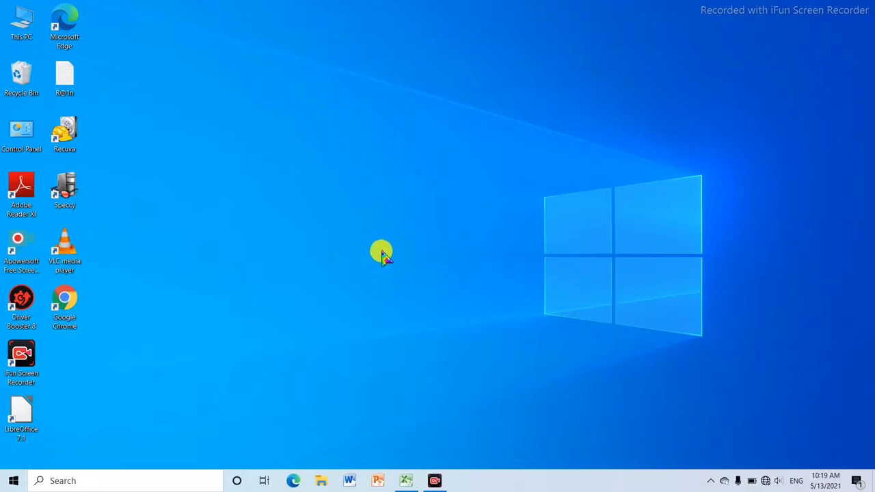
# - Switch to the Salary Calculation workbook in Excel and select cell E2 in the DA column
pyautogui.click(403, 481)
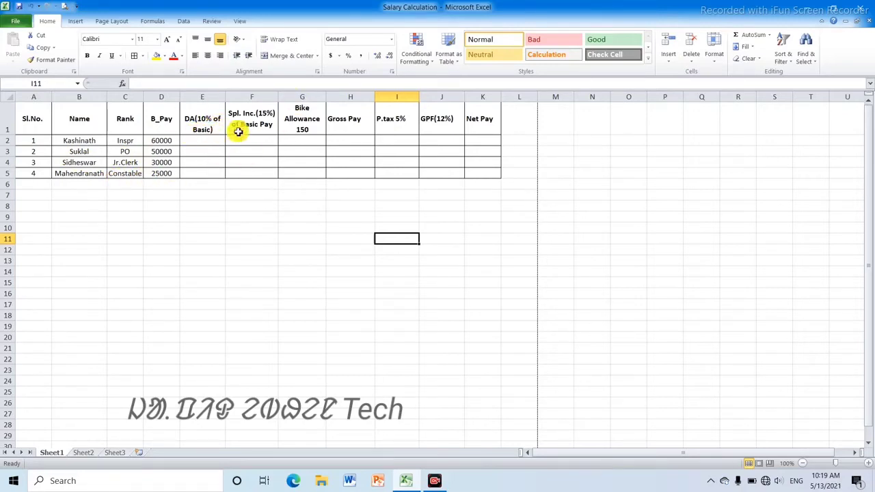
pyautogui.click(193, 141)
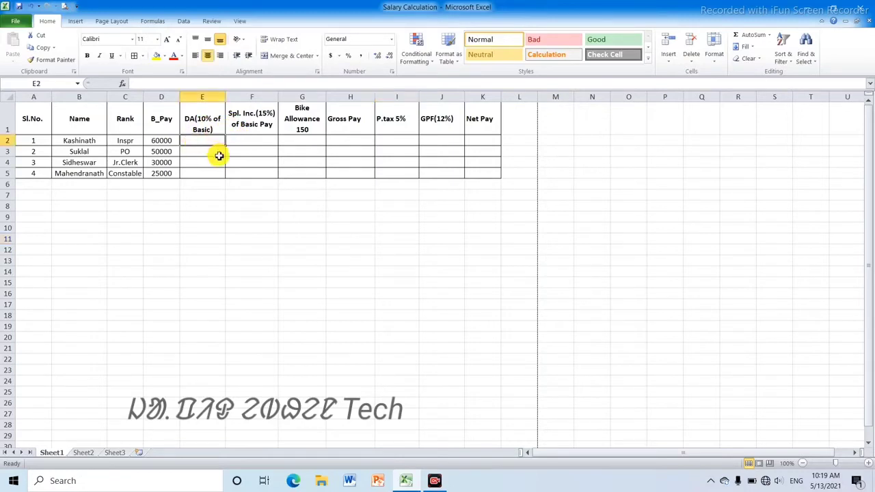
pyautogui.press('BackSpace')
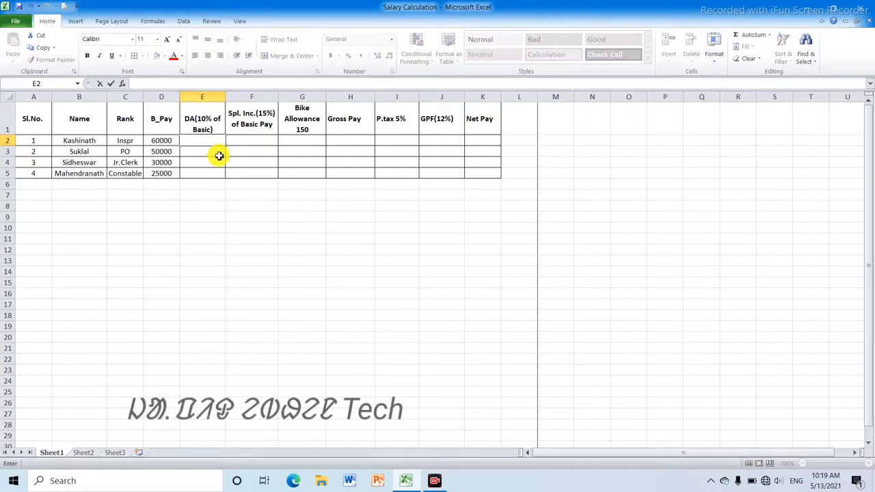
pyautogui.click(221, 191)
pyautogui.click(205, 141)
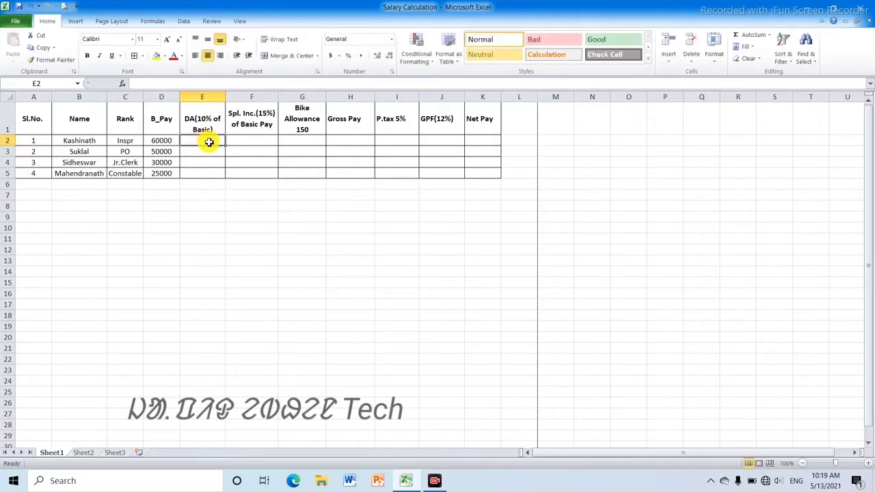
# - Calculate the first employee's DA in E2 as 10% of basic pay with =sum(D2*10%)
pyautogui.write('=')
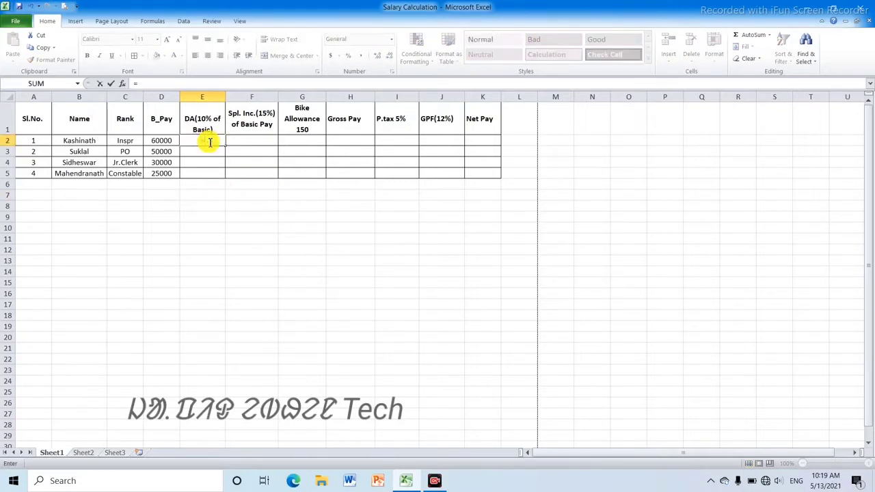
pyautogui.write('du')
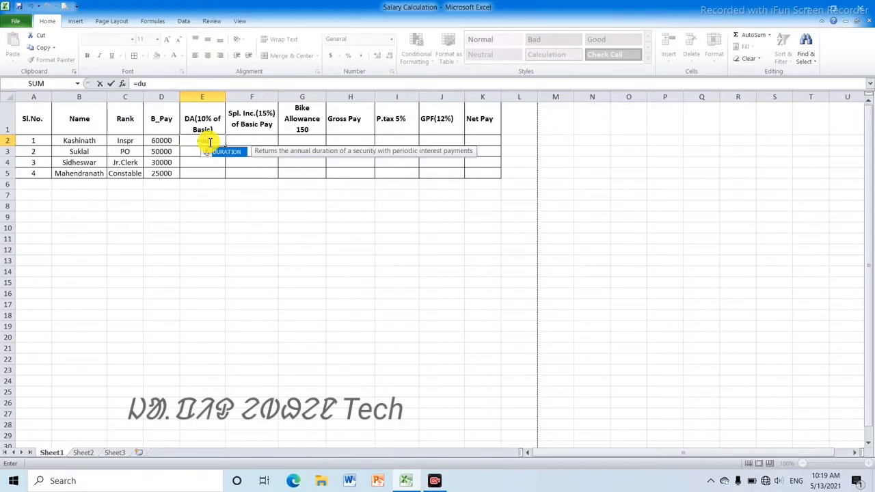
pyautogui.press('BackSpace')
pyautogui.press('BackSpace')
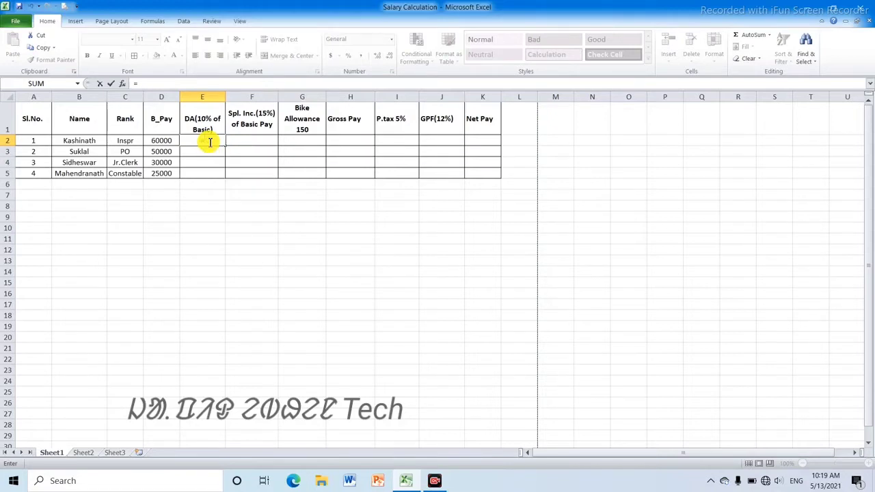
pyautogui.write('sum')
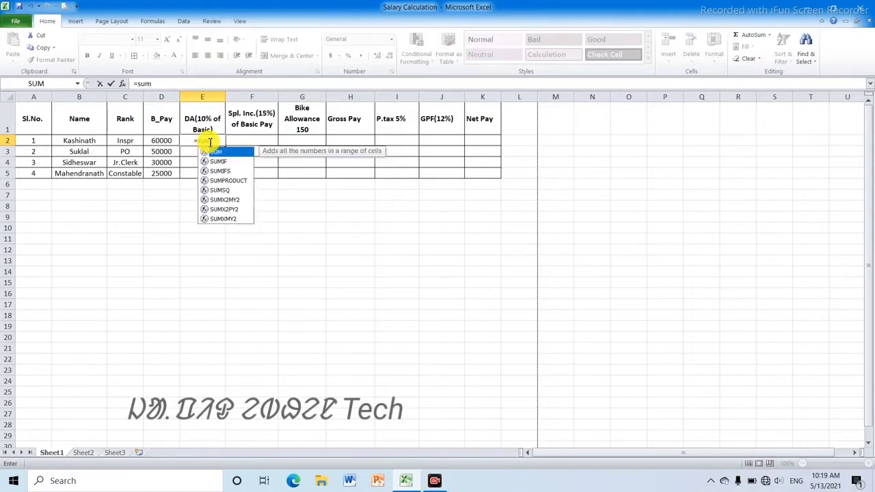
pyautogui.write('(')
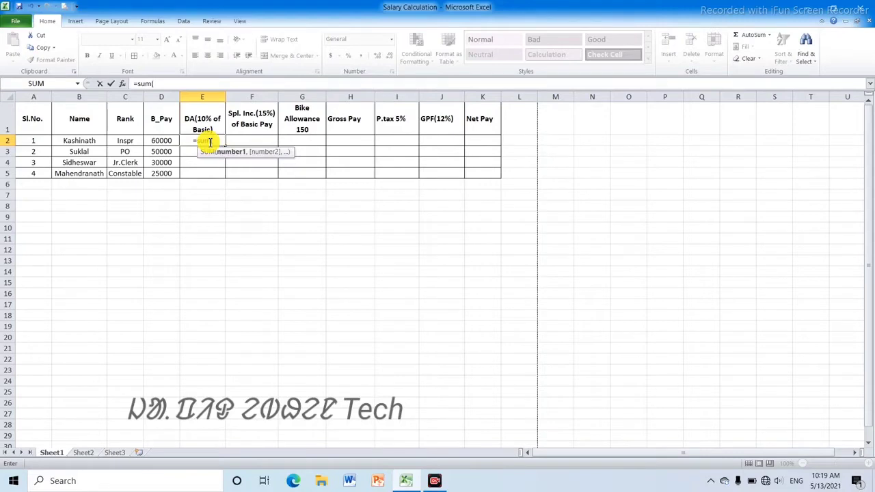
pyautogui.click(167, 142)
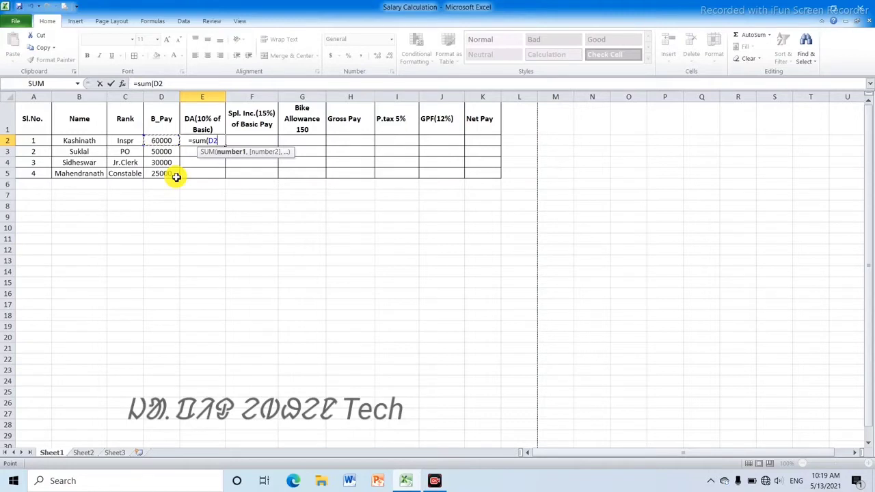
pyautogui.write('*')
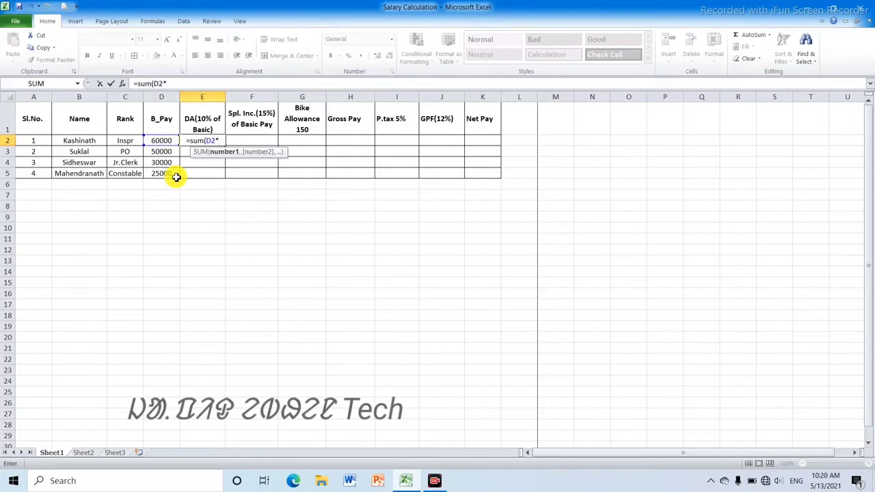
pyautogui.write('10')
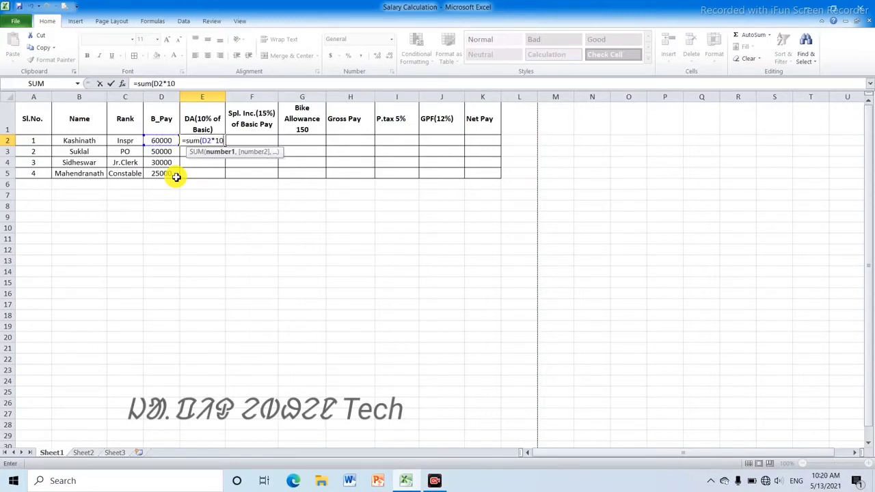
pyautogui.write('%')
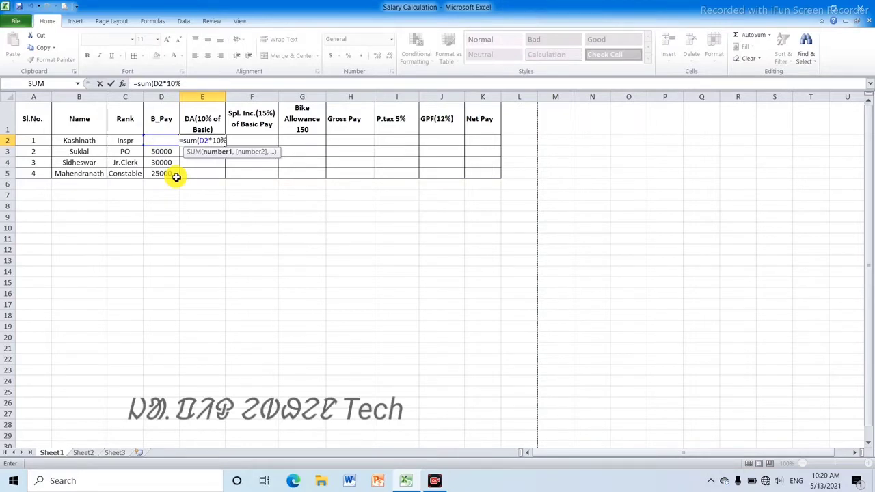
pyautogui.write(')')
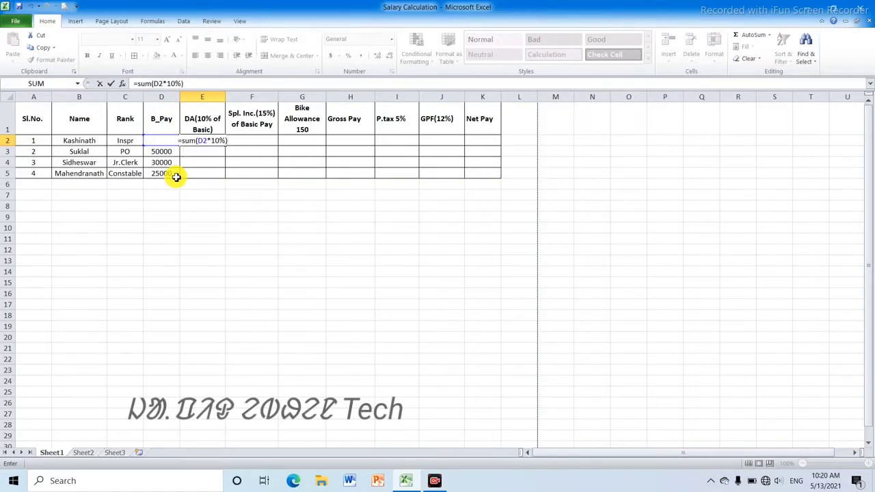
pyautogui.press('Return')
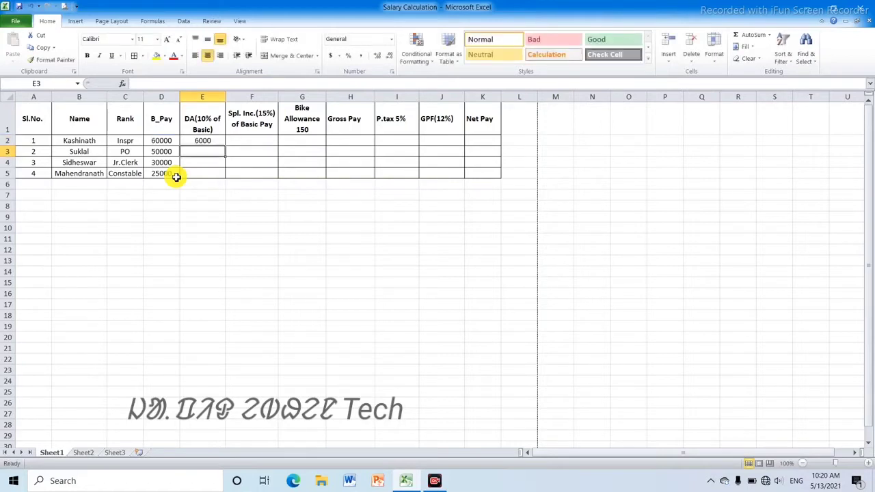
# - Fill the DA formula from E2 down through E5 for the remaining employees
pyautogui.click(210, 140)
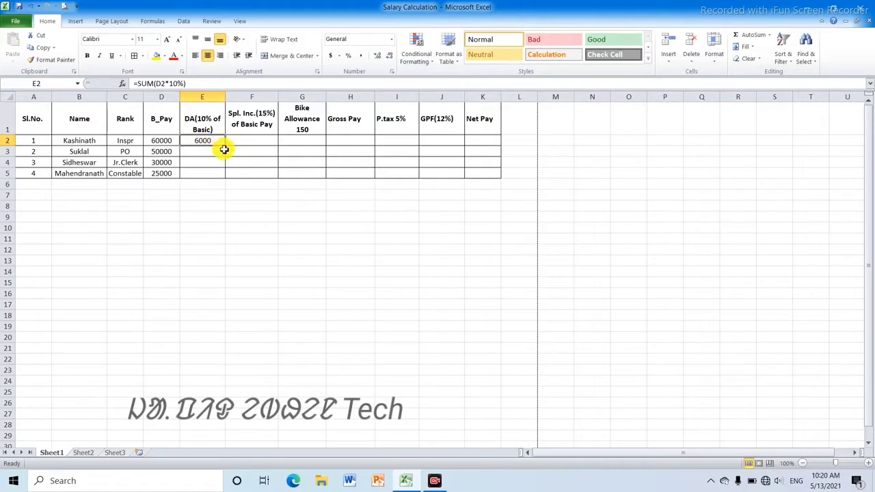
pyautogui.moveTo(226, 147); pyautogui.dragTo(215, 176)
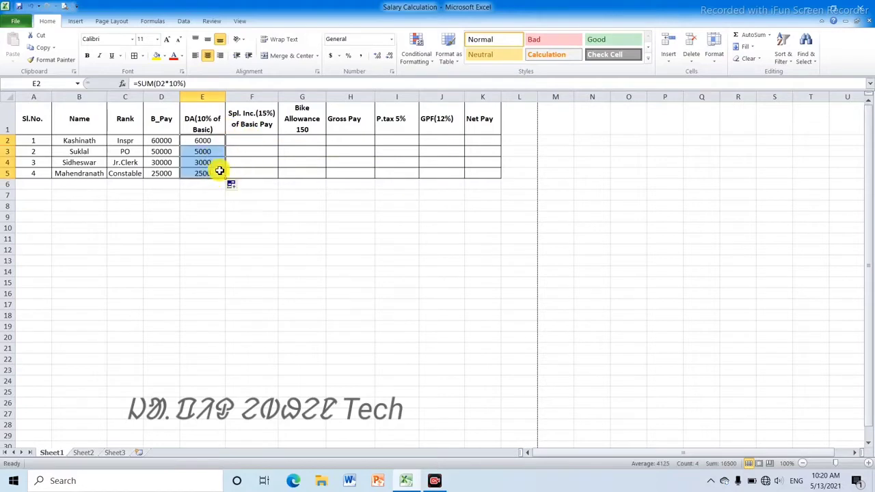
pyautogui.click(199, 195)
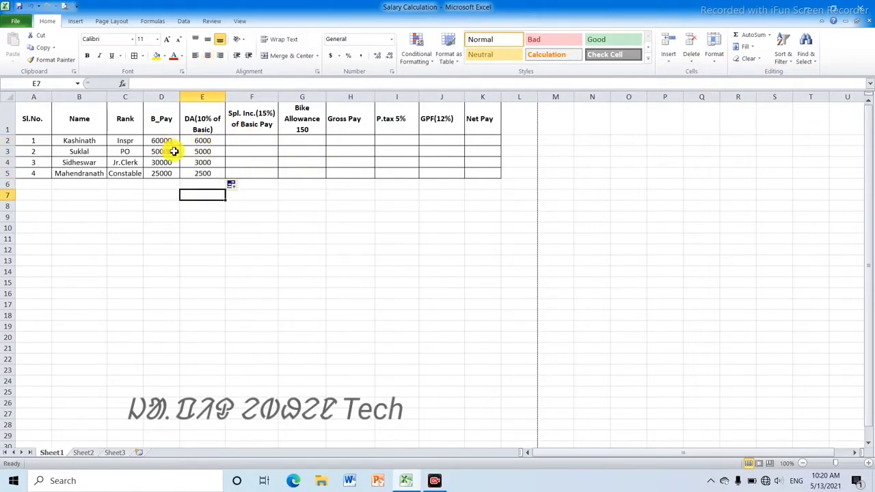
# - Calculate Spl. Inc. in F2 with =sum(D2*15%) and fill the formula down through F5
pyautogui.click(239, 139)
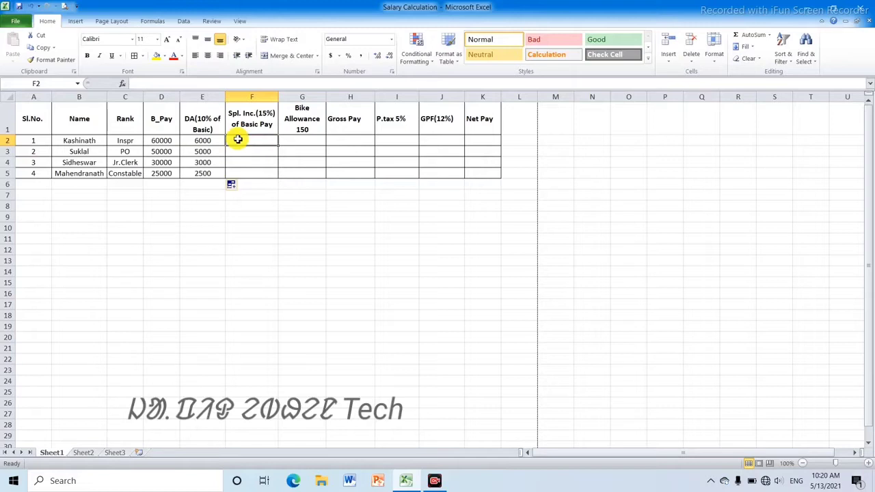
pyautogui.write('=')
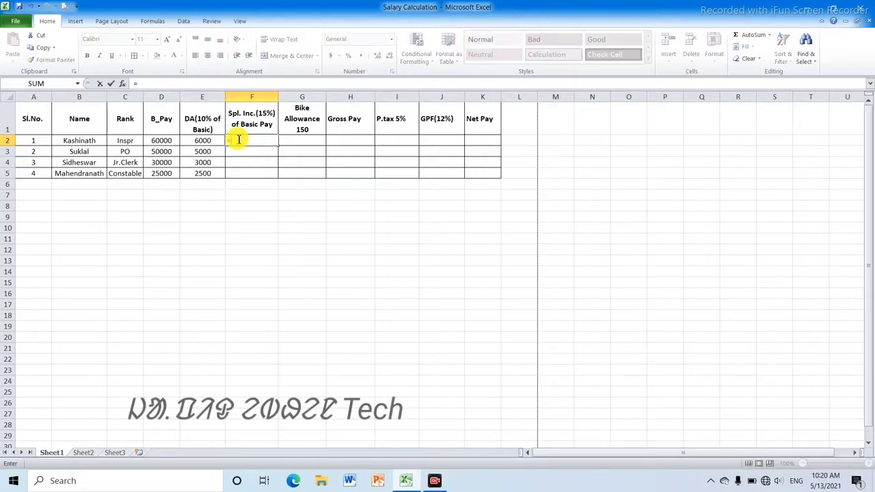
pyautogui.write('sum')
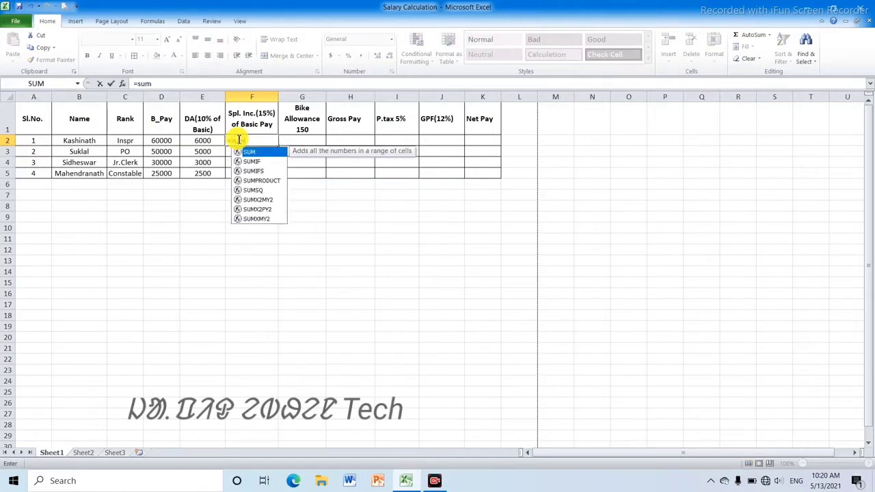
pyautogui.write('(')
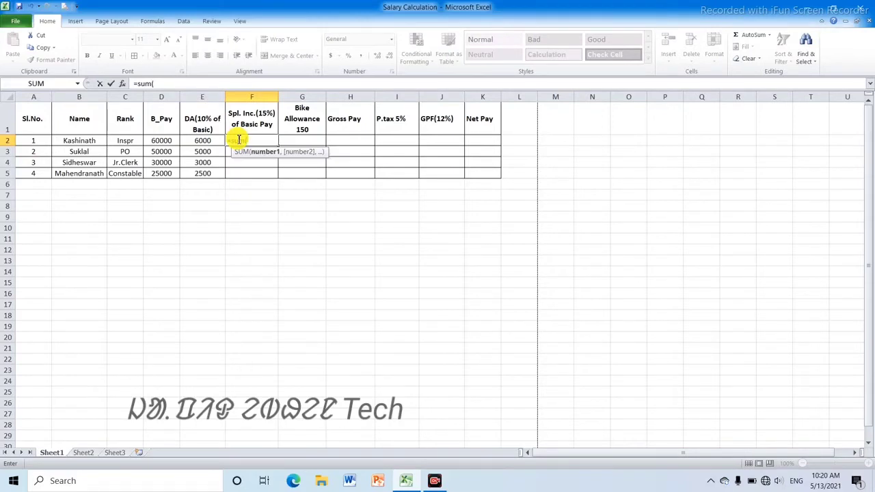
pyautogui.click(165, 141)
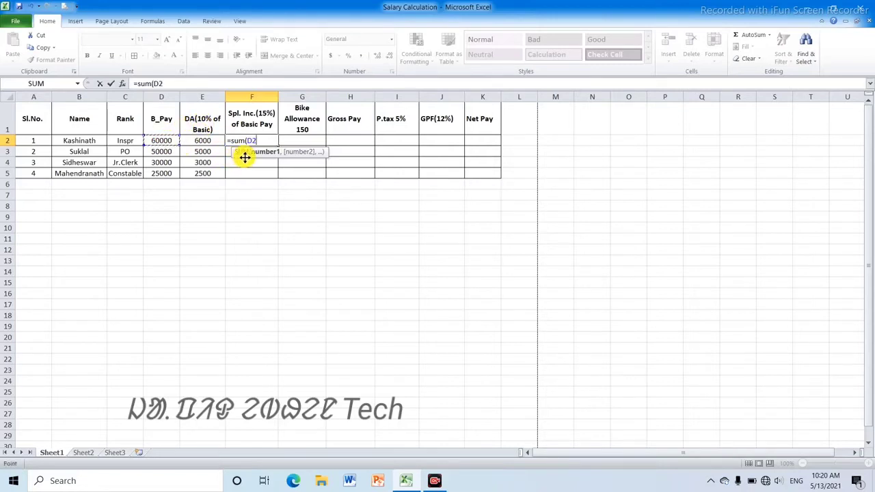
pyautogui.write('*15%')
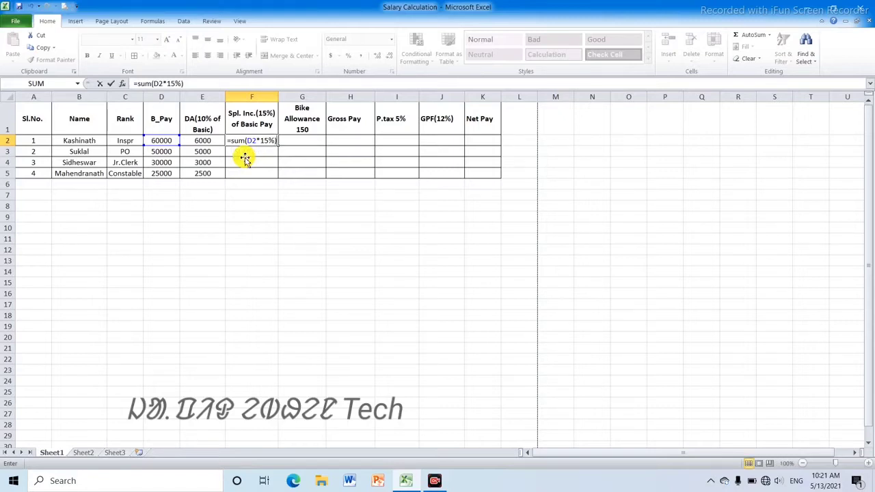
pyautogui.press('Return')
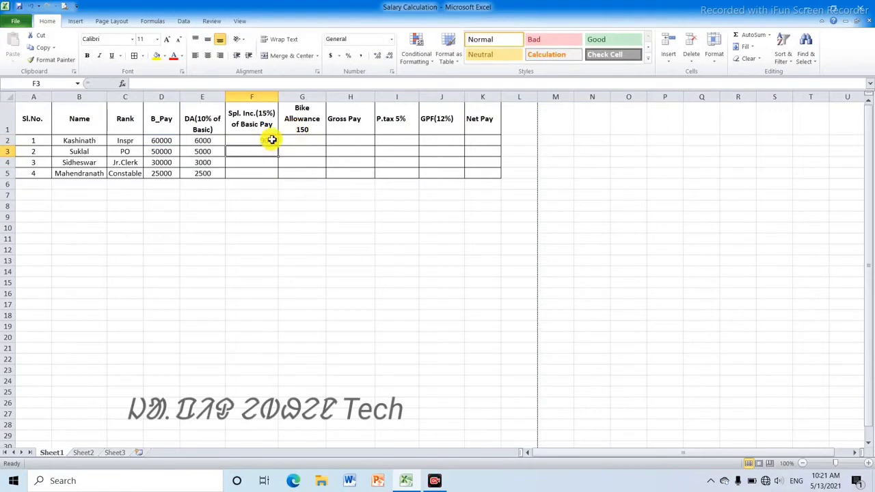
pyautogui.click(269, 140)
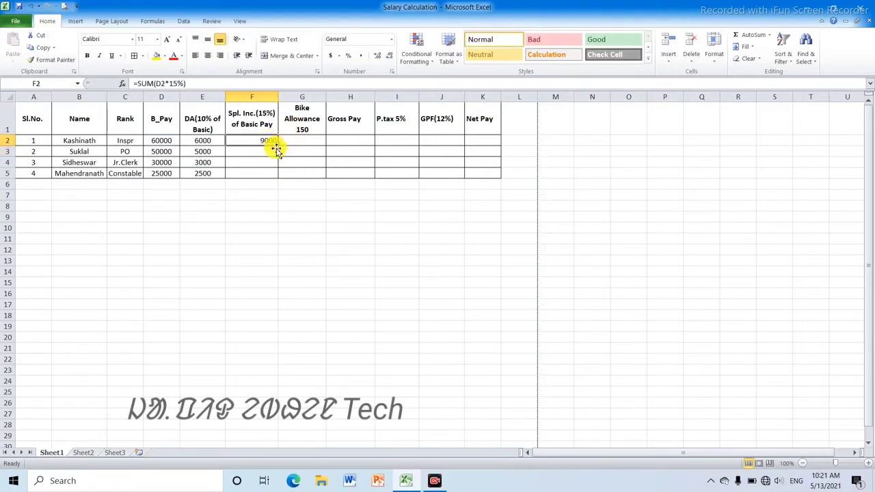
pyautogui.moveTo(278, 145); pyautogui.dragTo(277, 175)
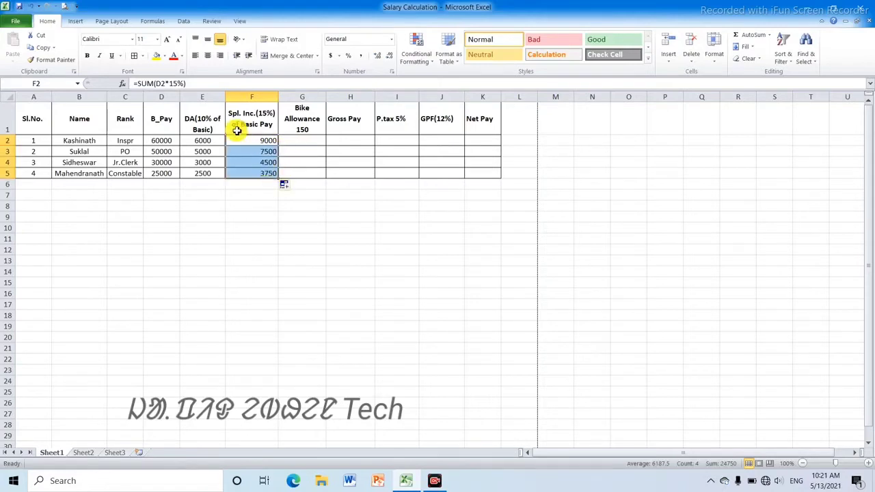
# - Enter a Bike Allowance of 150 in G2 and copy it down through G5
pyautogui.click(313, 140)
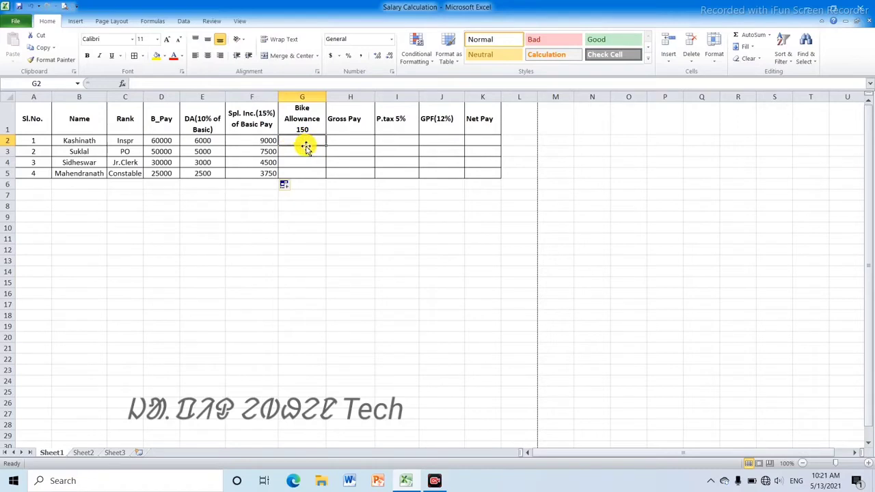
pyautogui.write('1')
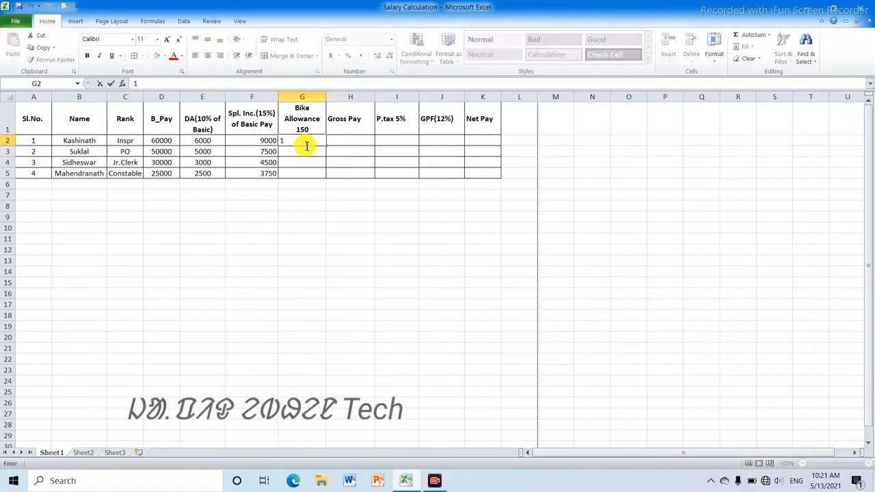
pyautogui.write('50')
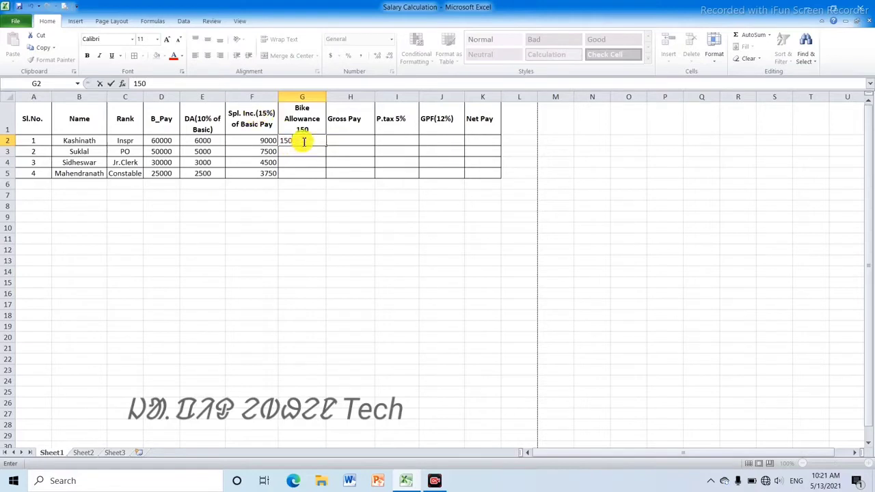
pyautogui.click(302, 140)
pyautogui.click(345, 157)
pyautogui.click(312, 142)
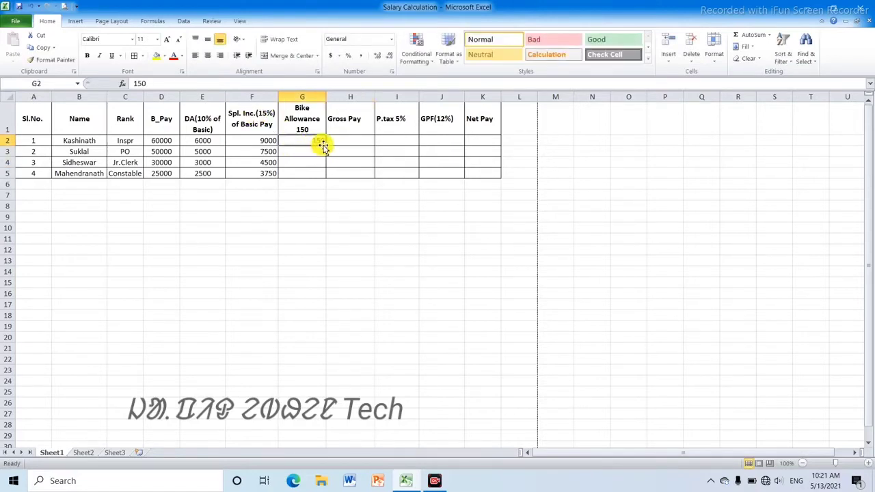
pyautogui.moveTo(325, 146); pyautogui.dragTo(321, 178)
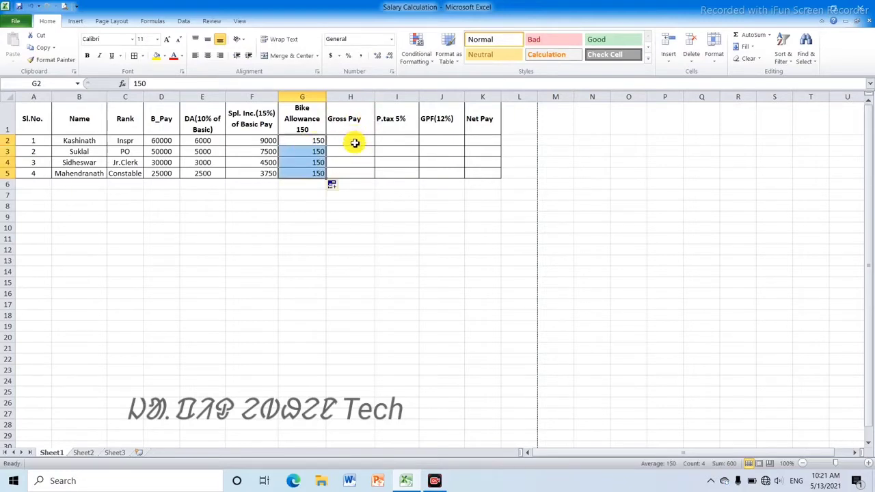
# - Calculate Gross Pay in H2 with =sum(D2:G2) and fill the formula down through H5
pyautogui.click(354, 142)
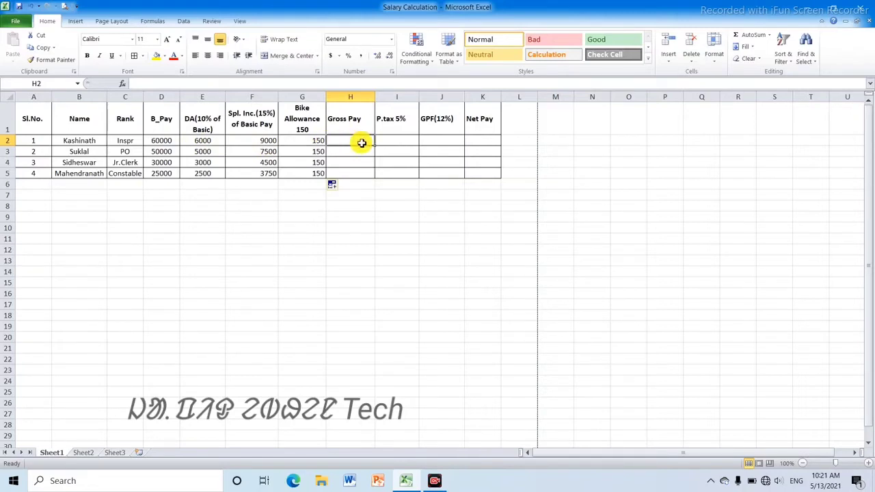
pyautogui.write('=')
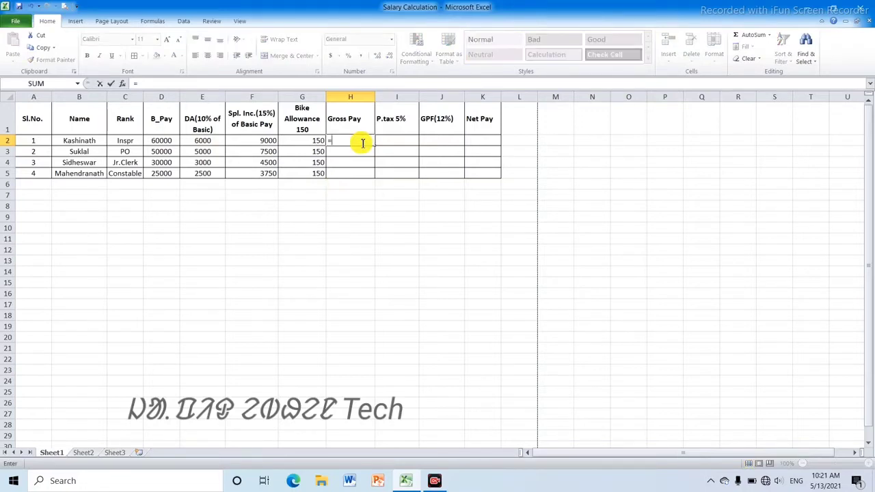
pyautogui.write('su')
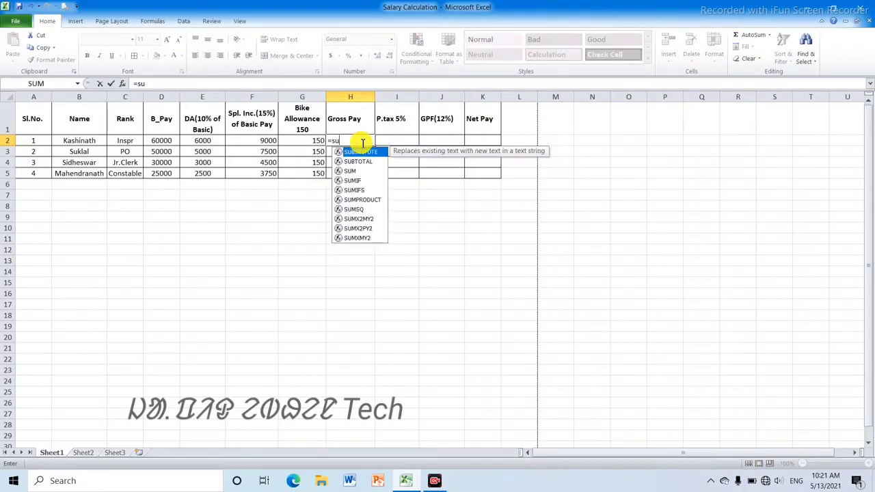
pyautogui.write('m(')
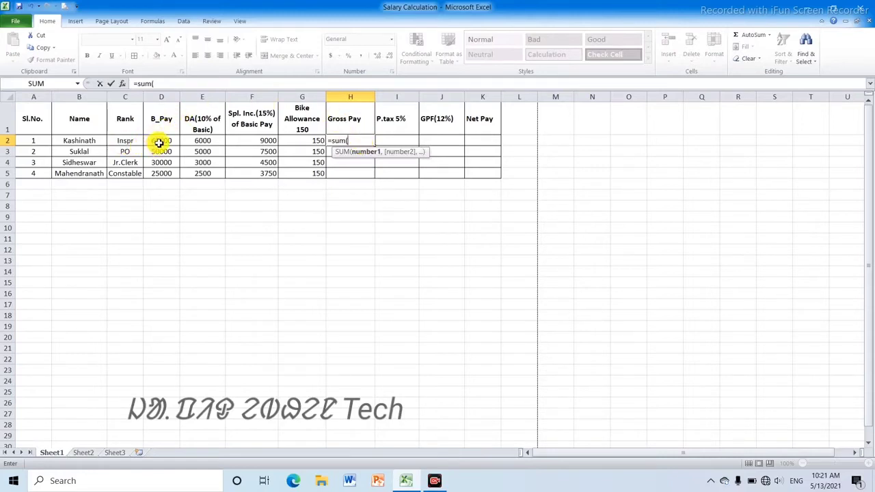
pyautogui.moveTo(159, 142); pyautogui.dragTo(295, 145)
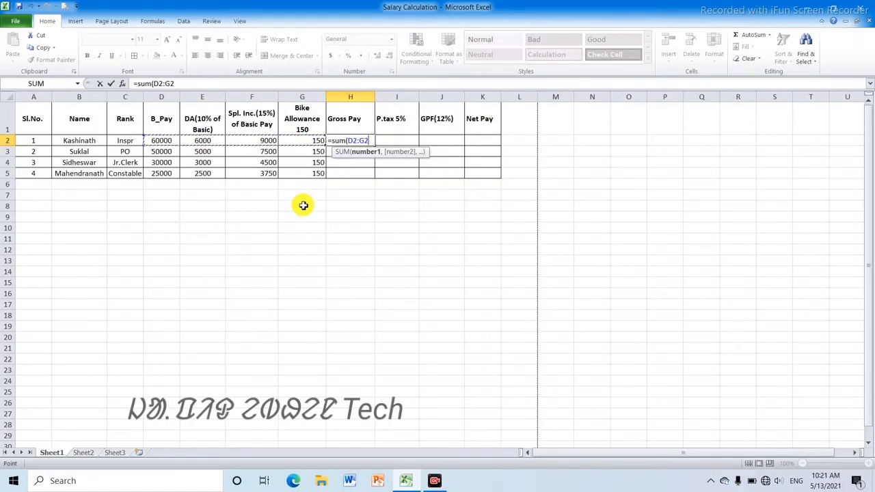
pyautogui.write(')')
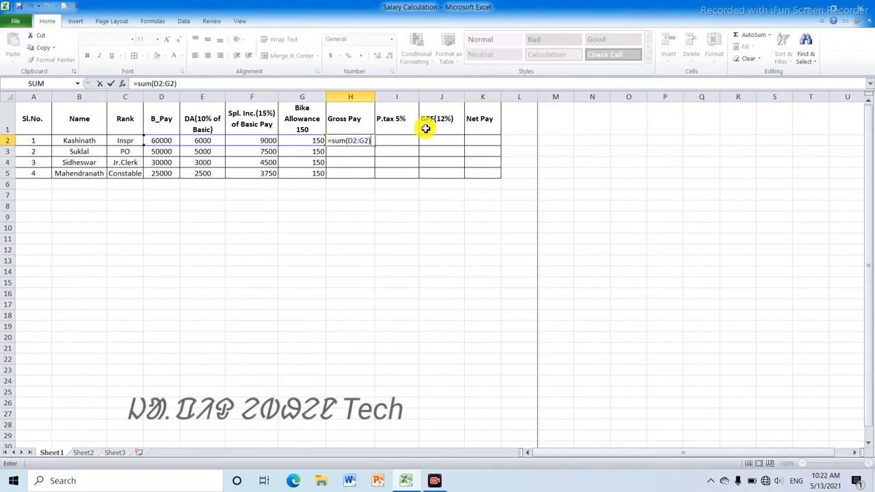
pyautogui.press('Return')
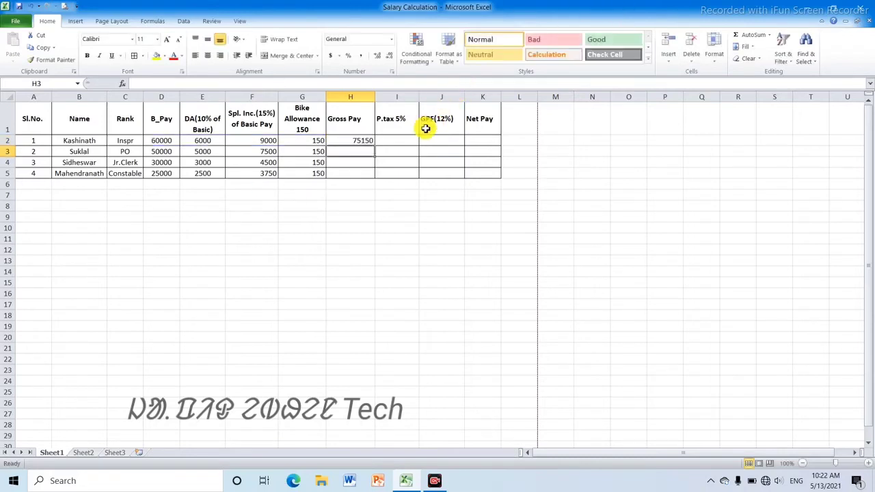
pyautogui.click(365, 140)
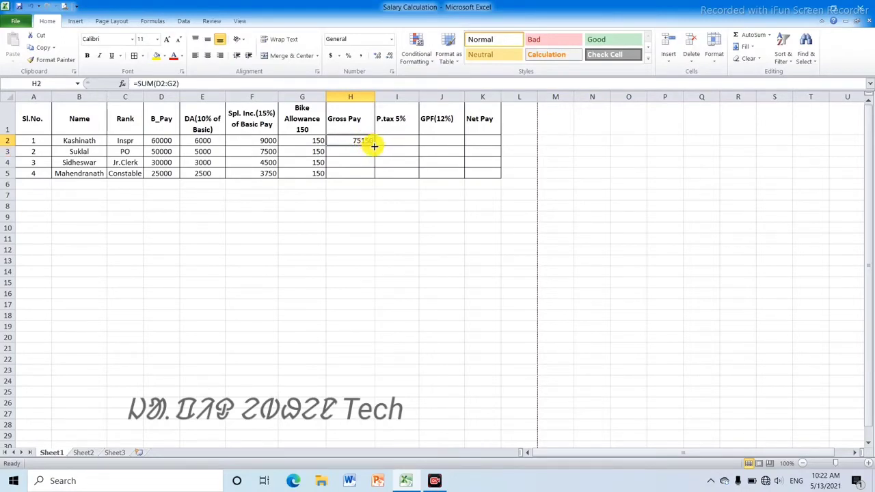
pyautogui.moveTo(374, 147); pyautogui.dragTo(374, 174)
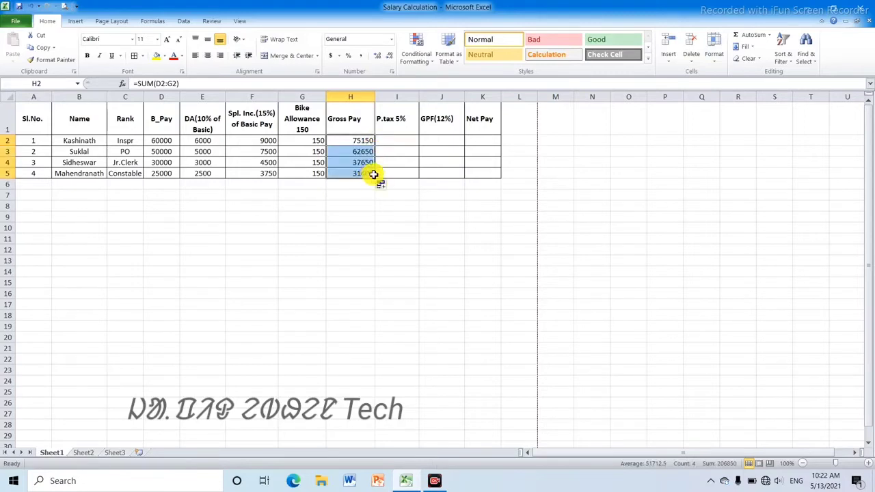
# - Calculate P.tax in I2 as 5% of gross pay with =sum(H2*5%) and fill the formula down through I5
pyautogui.click(399, 141)
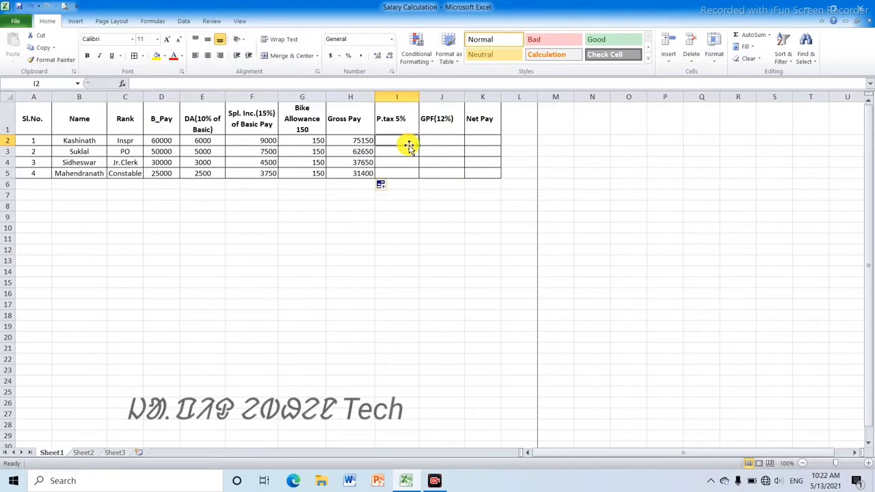
pyautogui.write('=')
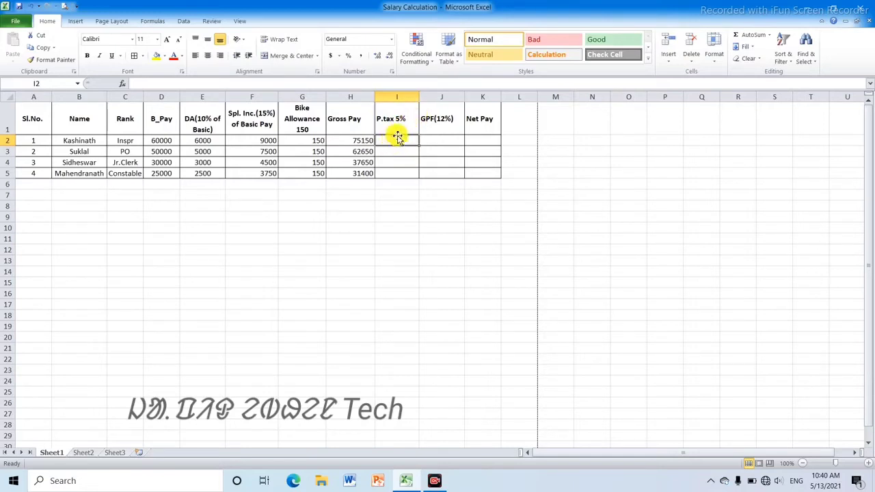
pyautogui.write('=')
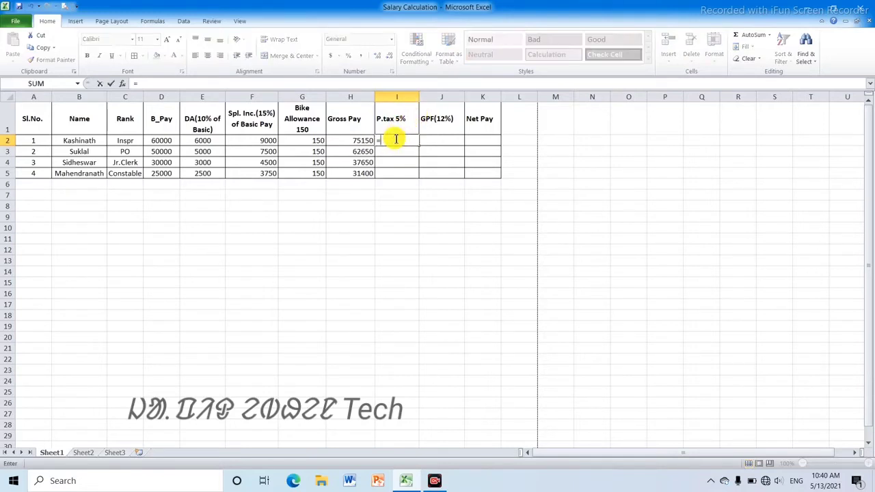
pyautogui.write('s')
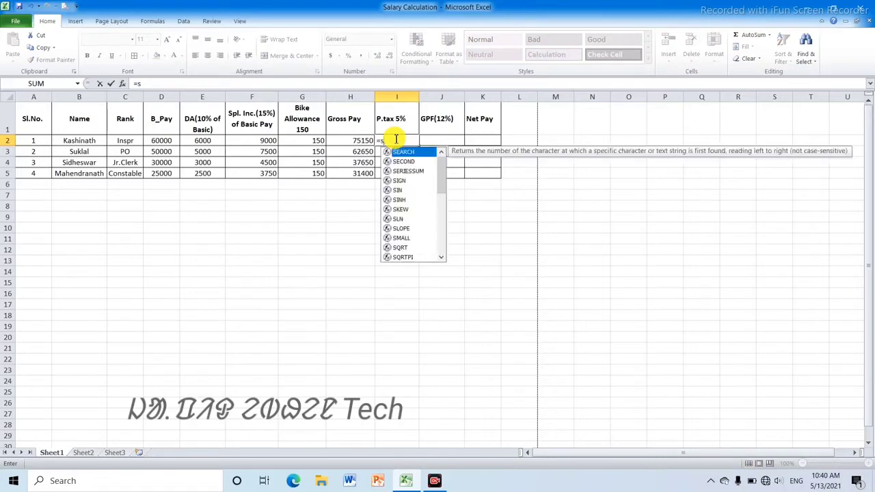
pyautogui.write('um(')
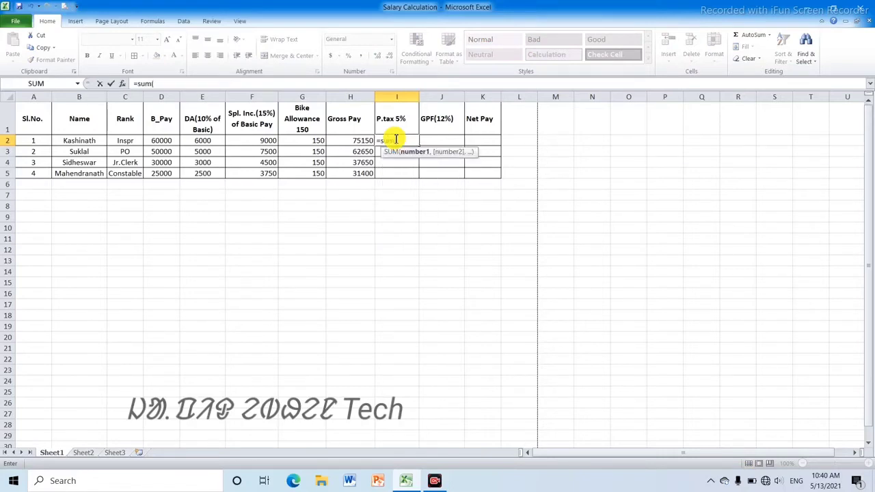
pyautogui.click(344, 139)
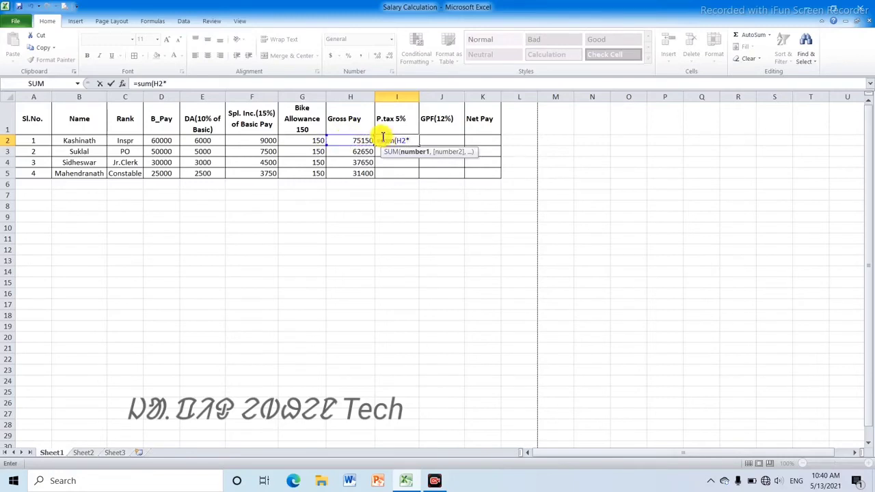
pyautogui.write('*5%')
pyautogui.press('Return')
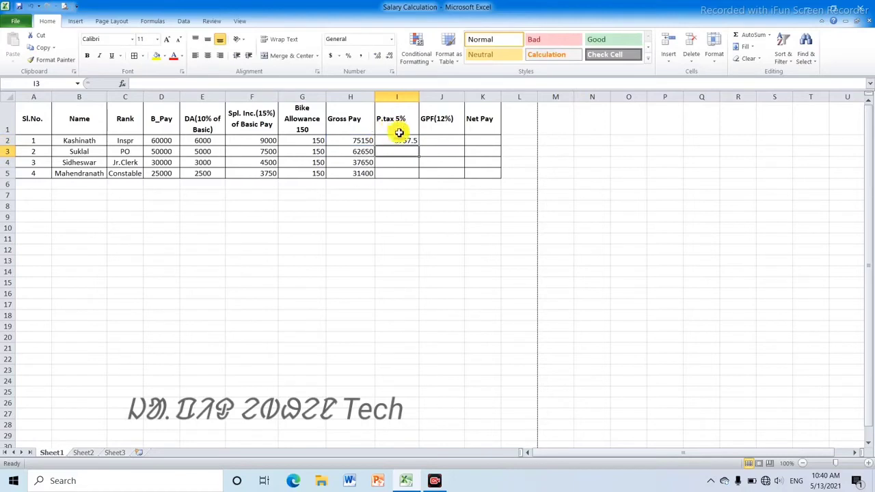
pyautogui.click(396, 142)
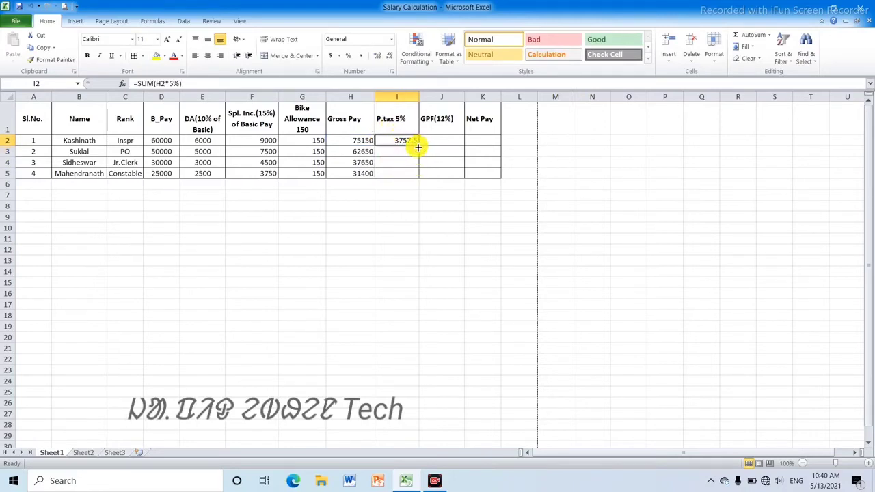
pyautogui.moveTo(416, 144); pyautogui.dragTo(416, 175)
# - Try to calculate the first employee's GPF in J2 as 12% of basic pay with a SUM formula
pyautogui.click(432, 144)
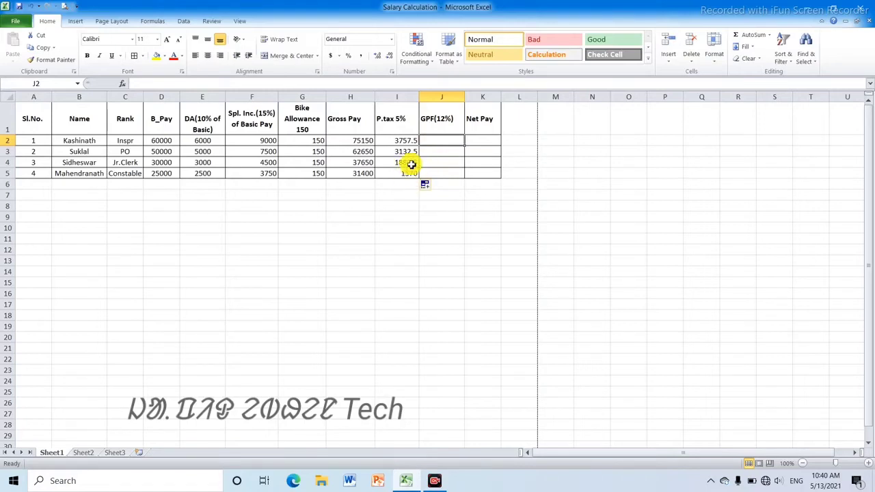
pyautogui.write('=')
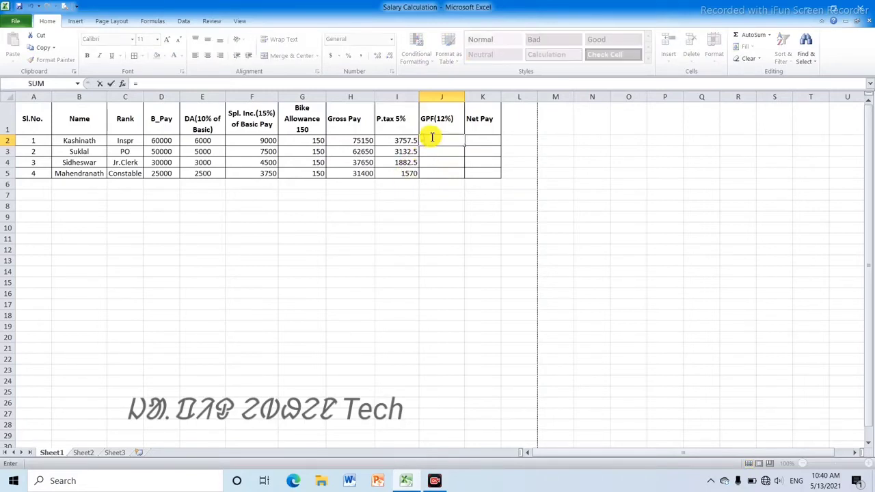
pyautogui.write('sum')
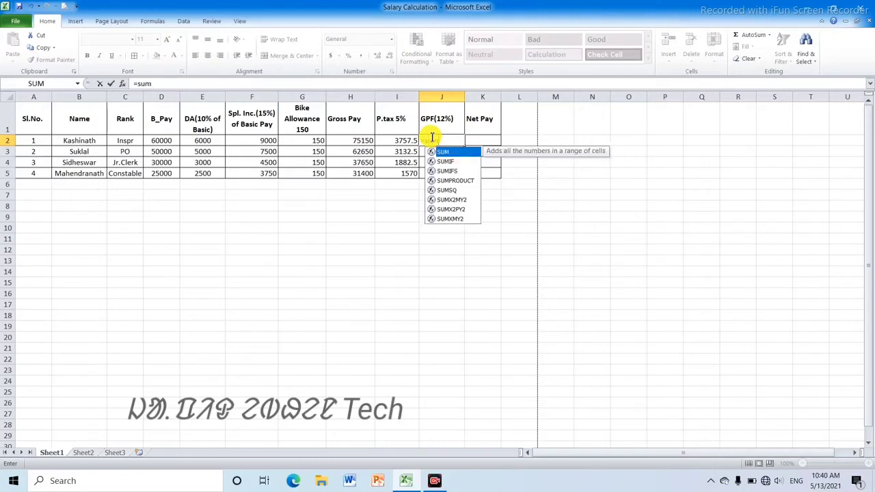
pyautogui.write('(')
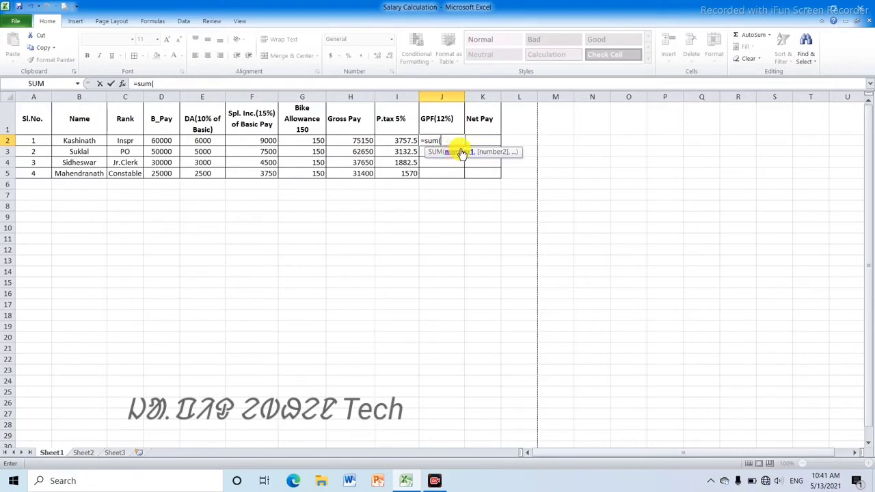
pyautogui.click(208, 142)
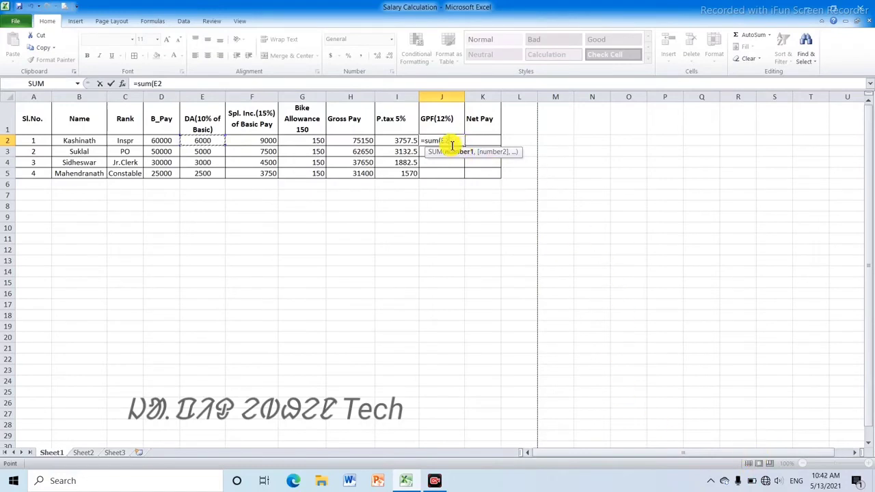
pyautogui.press('BackSpace')
pyautogui.press('BackSpace')
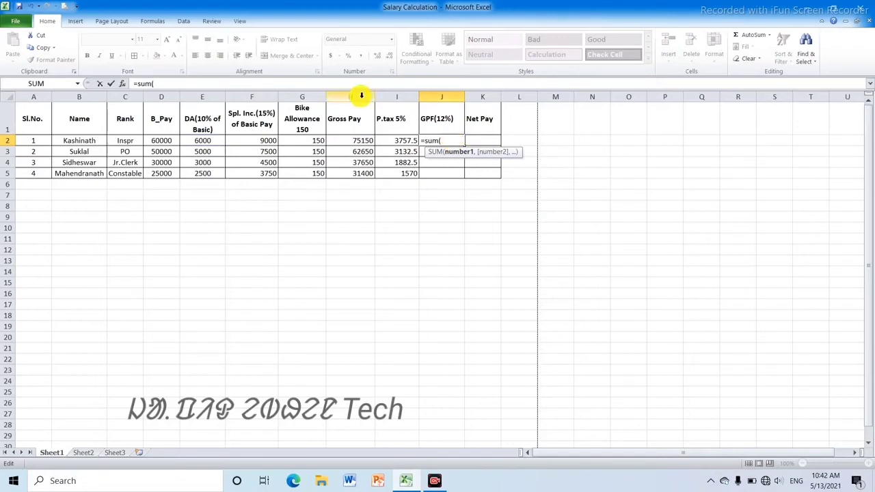
pyautogui.click(151, 142)
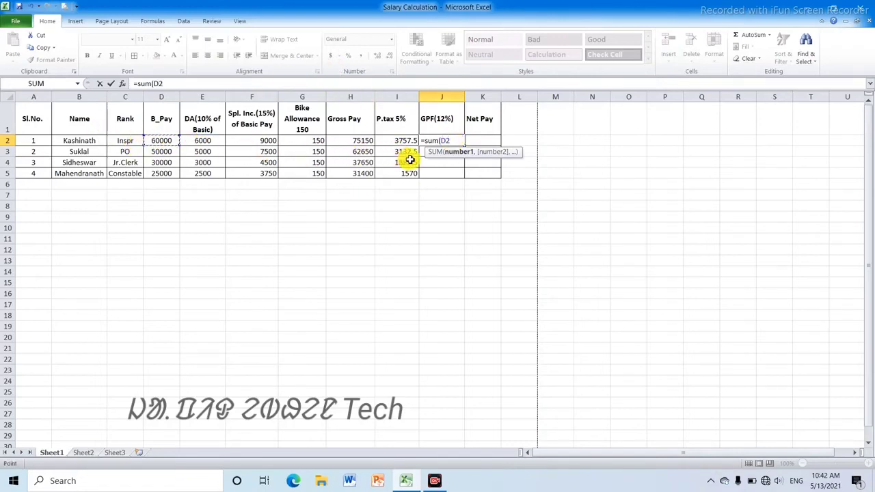
pyautogui.write('*')
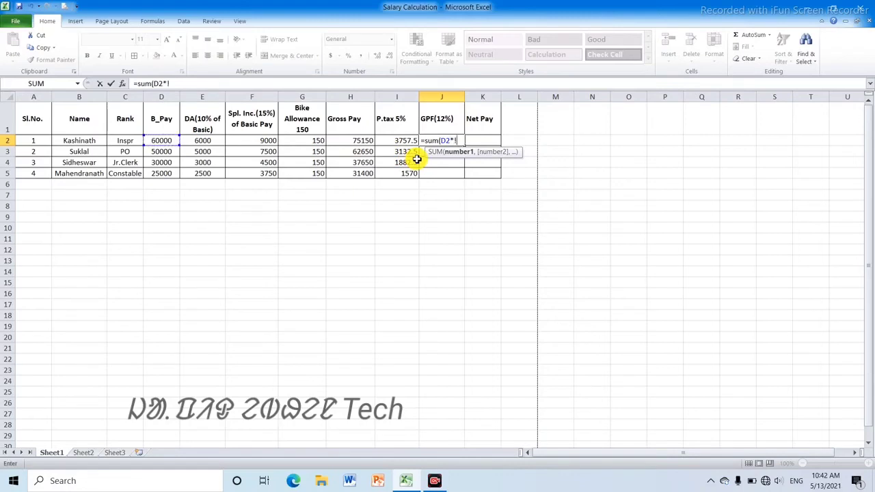
pyautogui.write('12')
pyautogui.write('%')
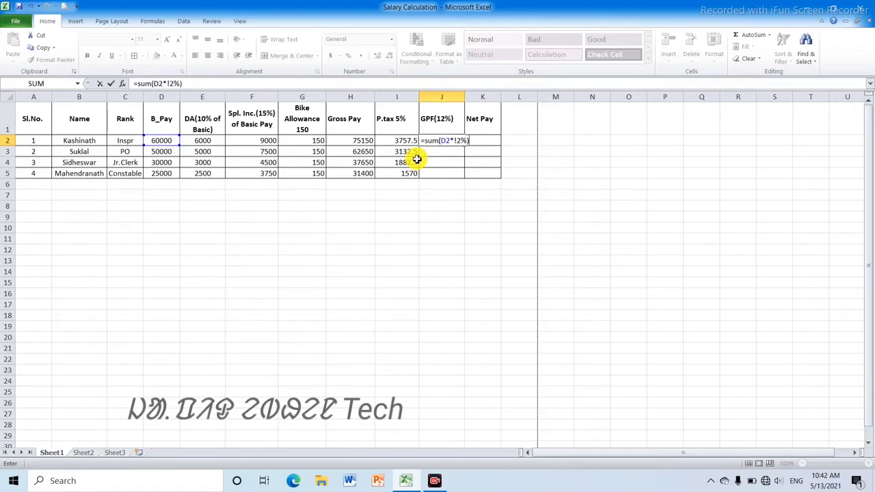
pyautogui.press('Return')
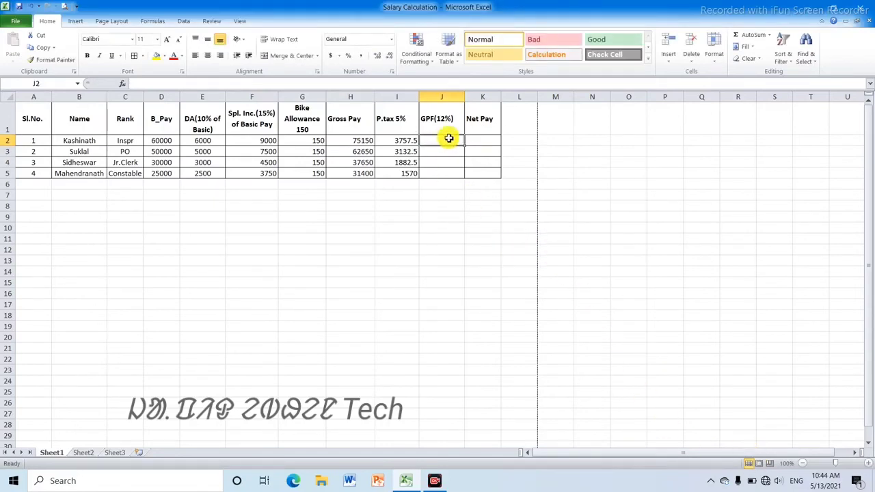
# - Calculate GPF in J2 with =sum(D2*12%) and fill the formula down through J5
pyautogui.write('=')
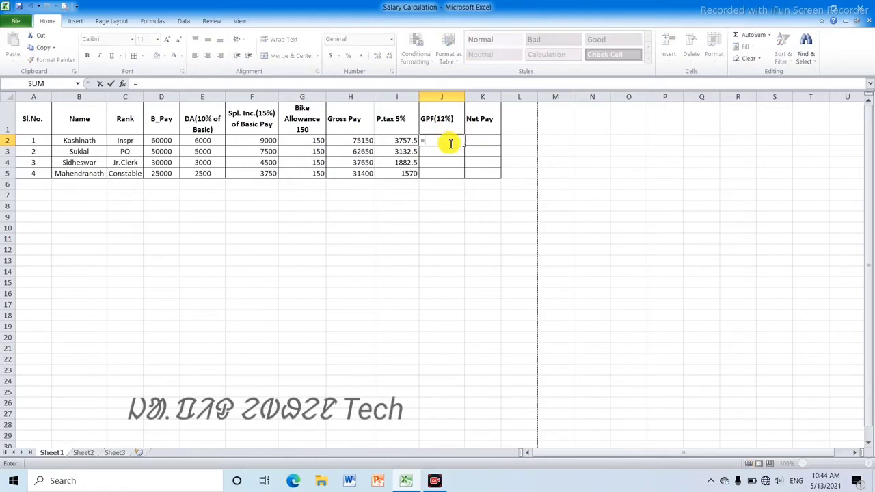
pyautogui.write('summ')
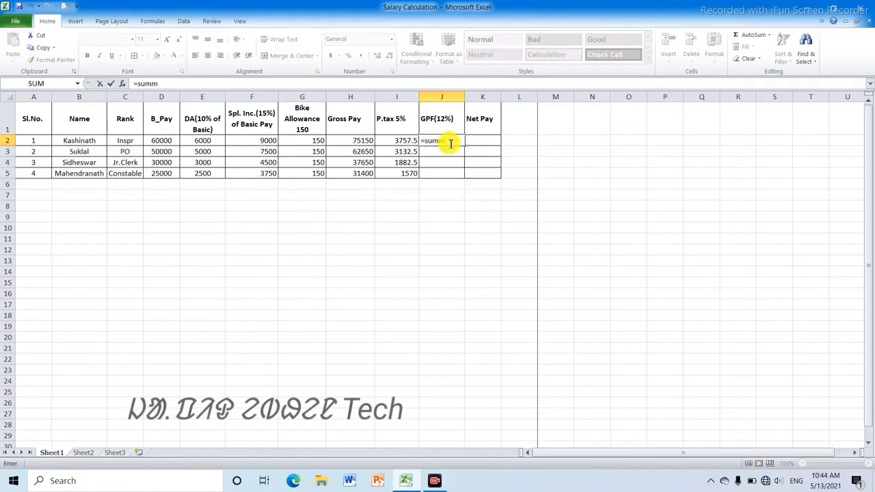
pyautogui.press('BackSpace')
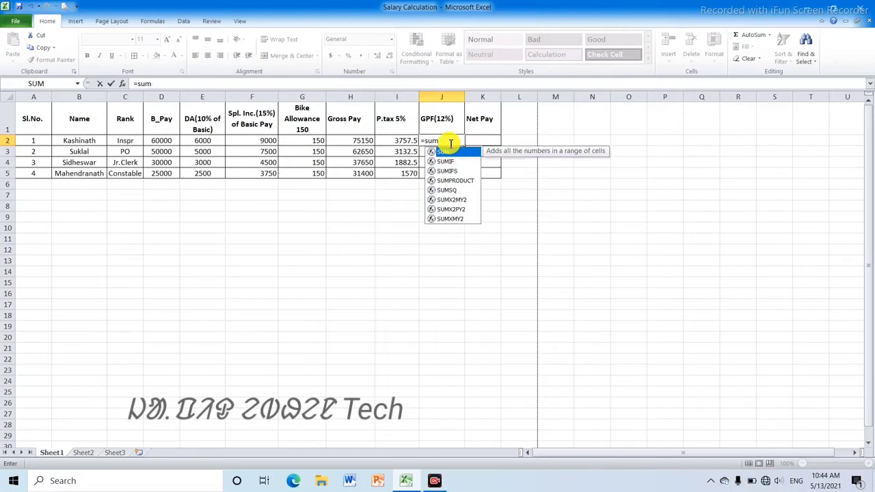
pyautogui.write('(')
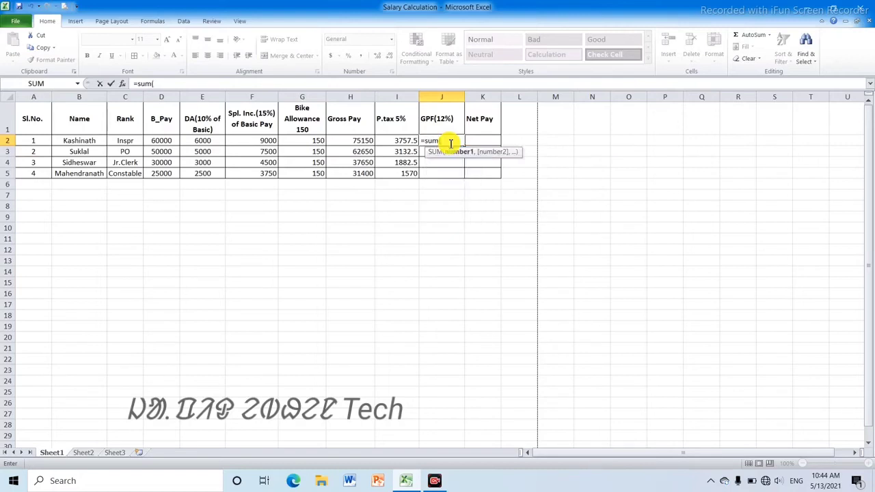
pyautogui.click(154, 144)
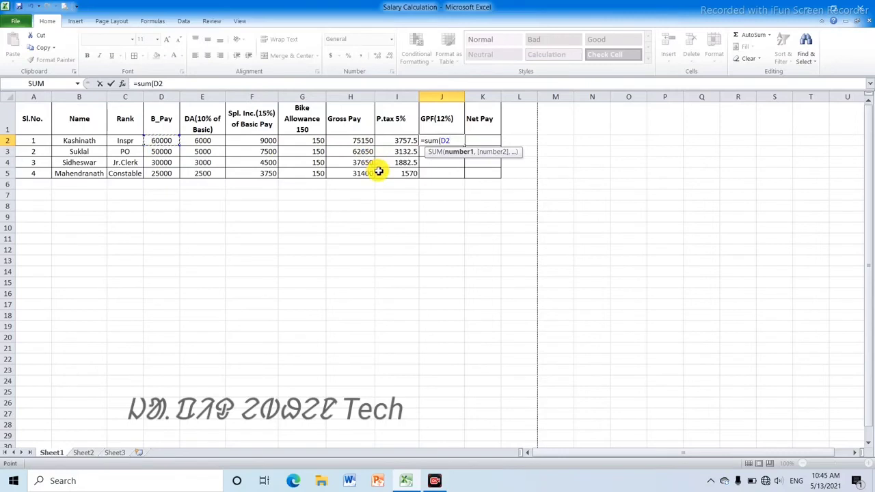
pyautogui.write('*12%)')
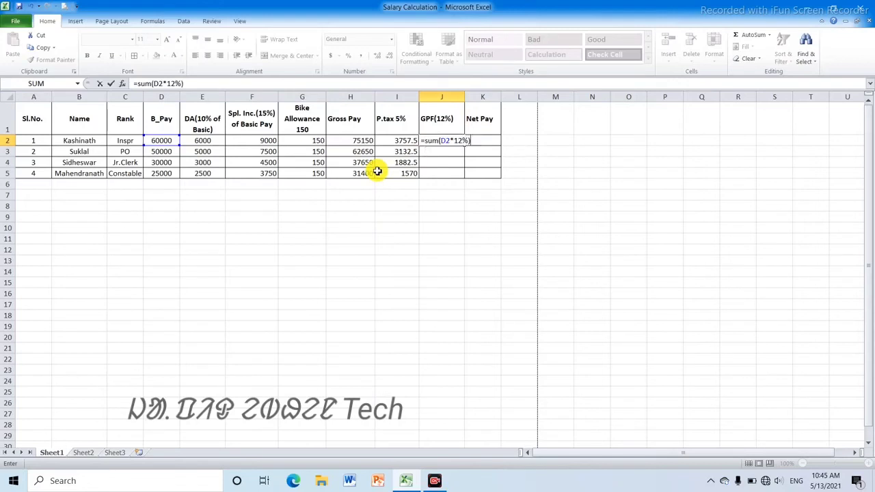
pyautogui.press('Return')
pyautogui.click(448, 140)
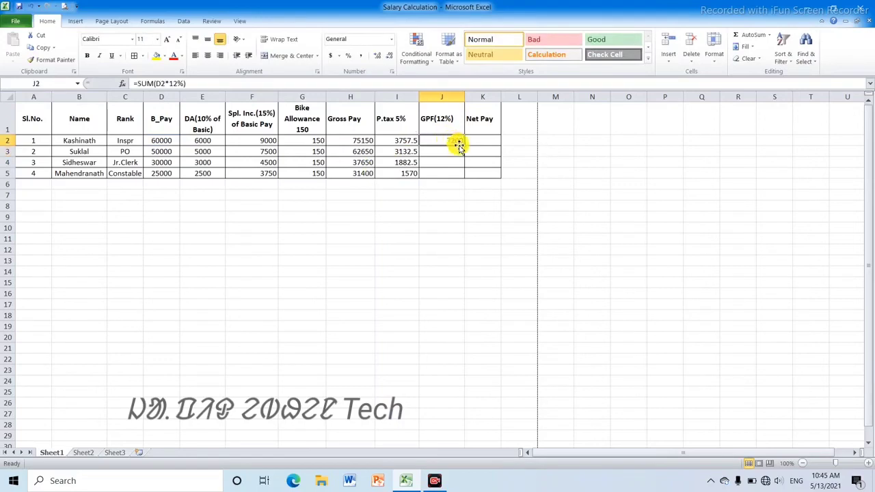
pyautogui.moveTo(464, 151); pyautogui.dragTo(458, 173)
pyautogui.click(481, 204)
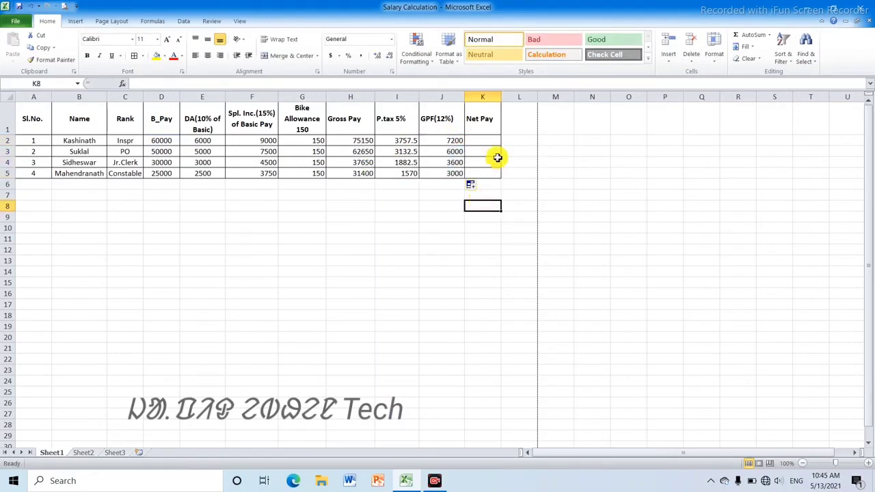
# - Calculate the first employee's Net Pay in K2 as gross pay less P.tax and GPF with =sum(H2-I2-J2)
pyautogui.click(493, 143)
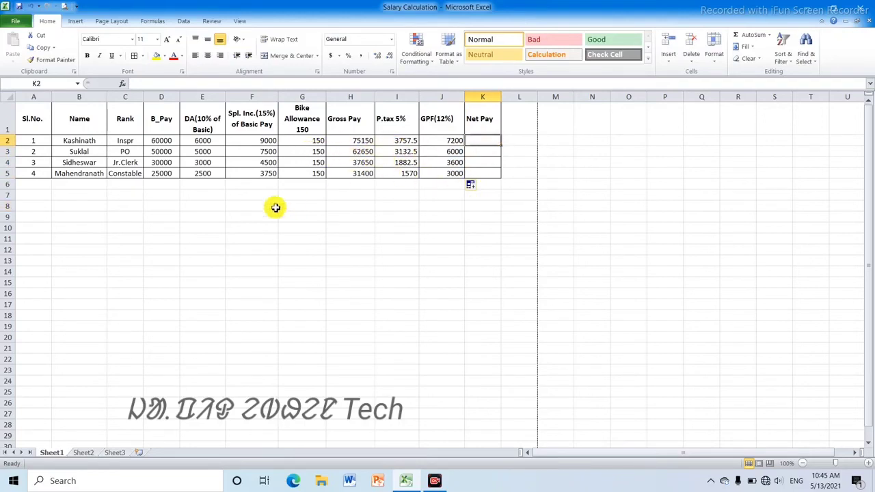
pyautogui.write('=')
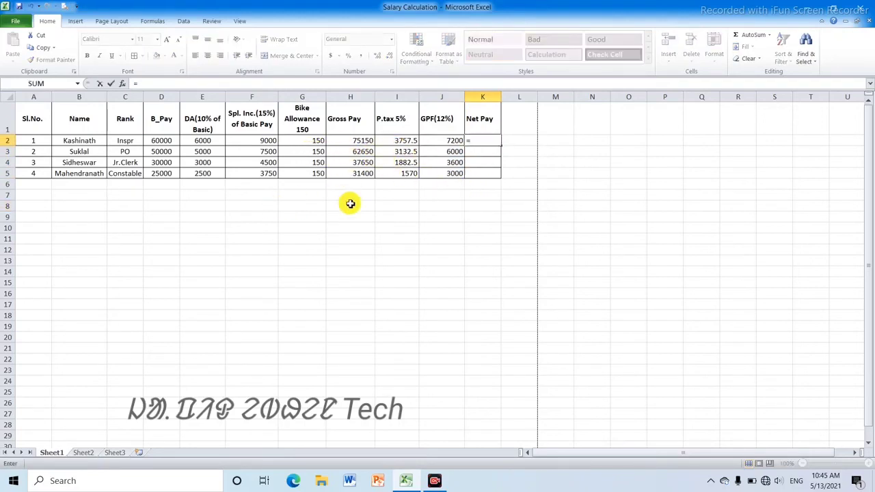
pyautogui.write('sum')
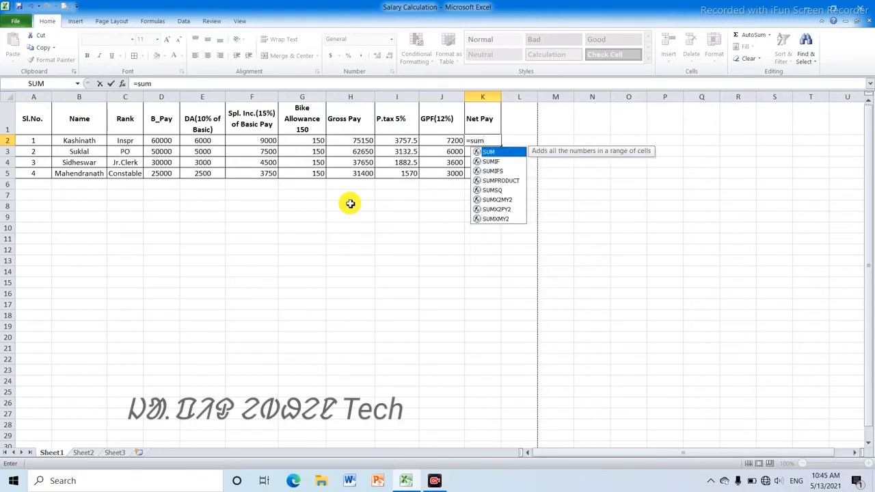
pyautogui.write('(')
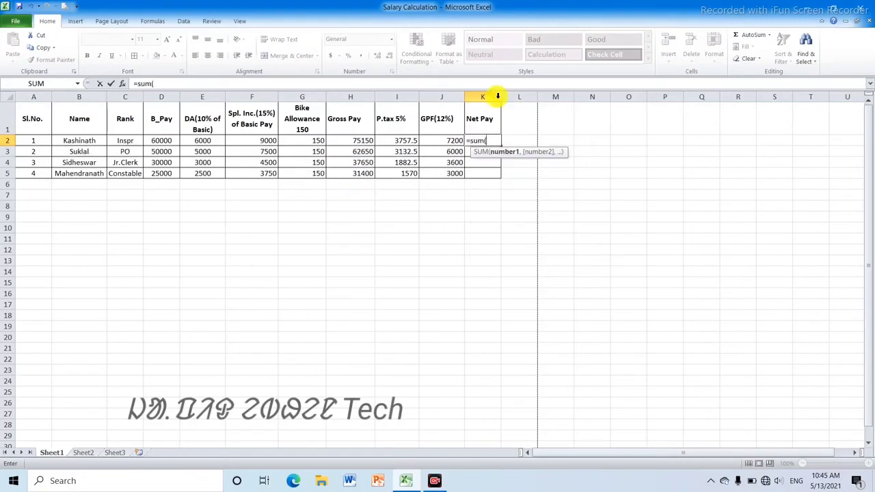
pyautogui.click(360, 142)
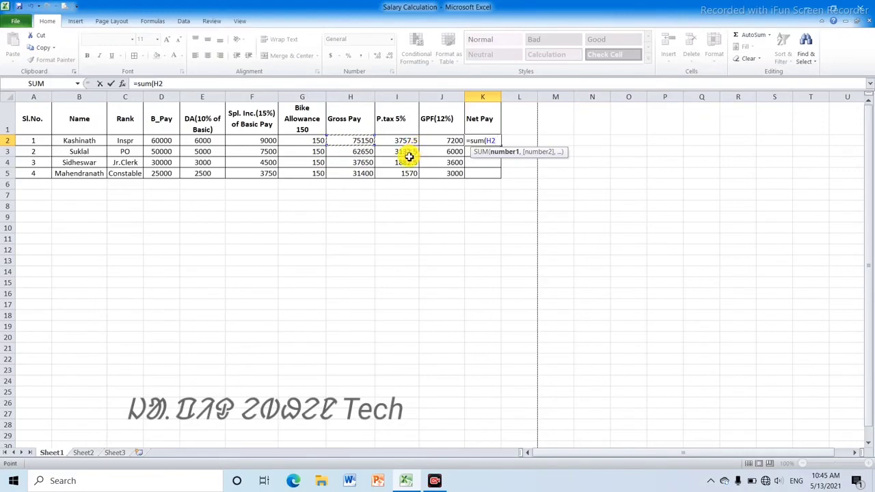
pyautogui.write('-')
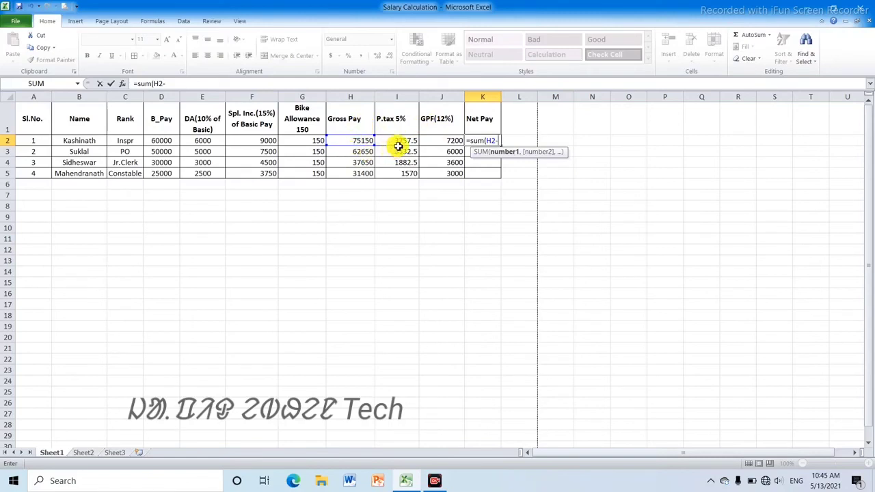
pyautogui.click(404, 143)
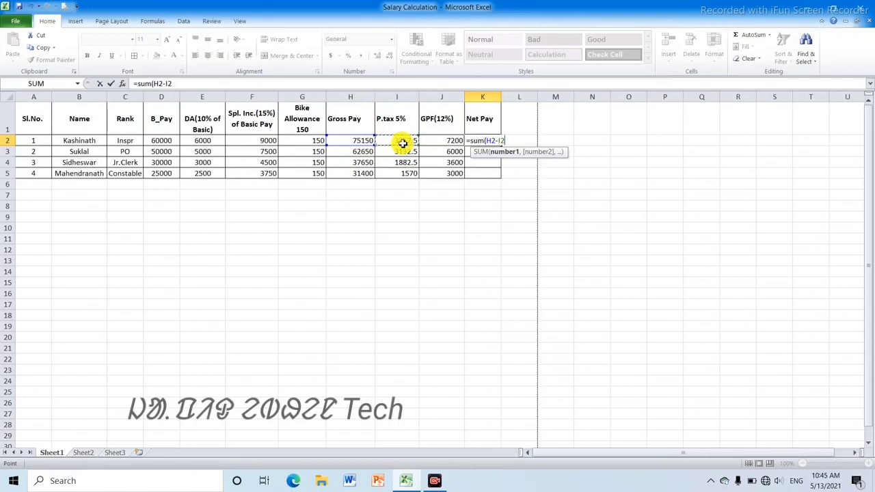
pyautogui.write('-')
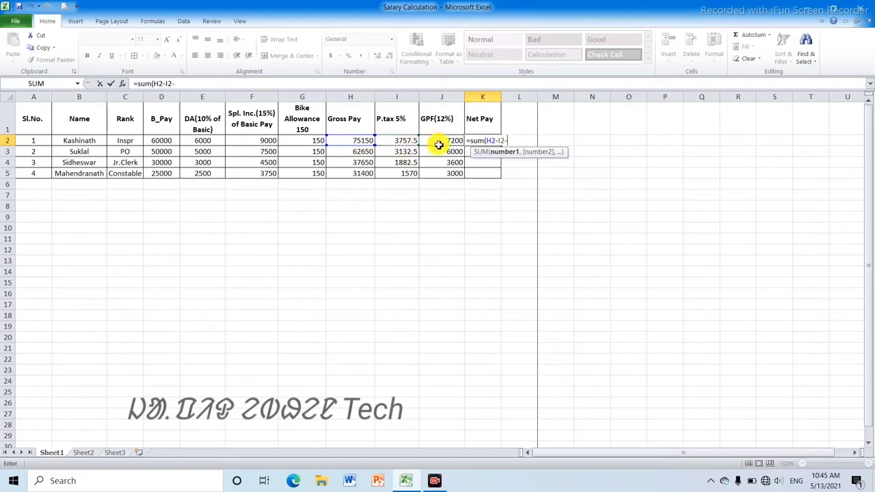
pyautogui.click(453, 141)
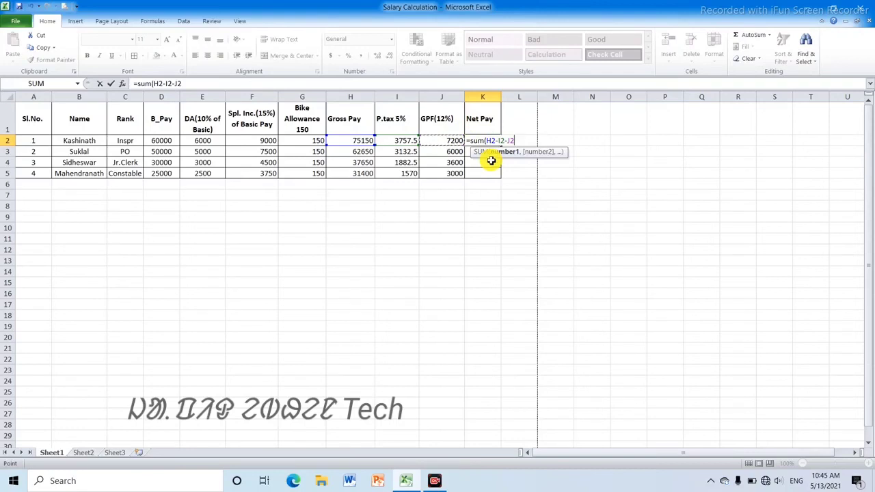
pyautogui.write(')')
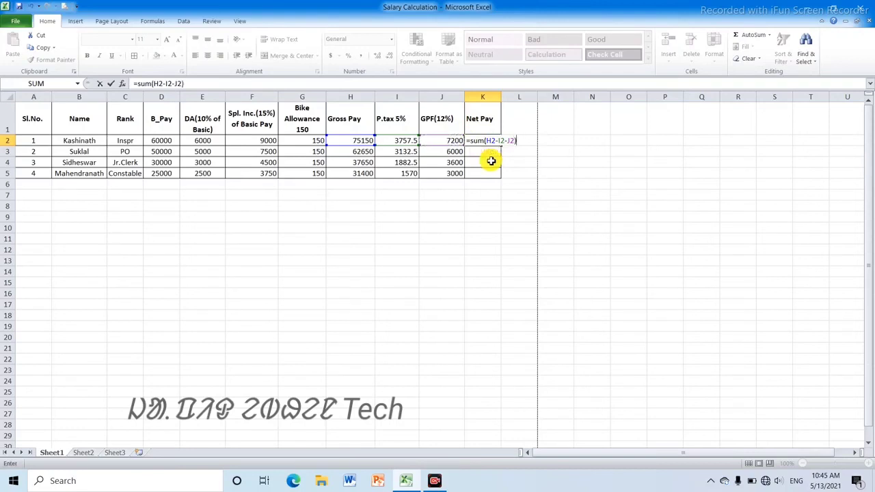
pyautogui.press('Return')
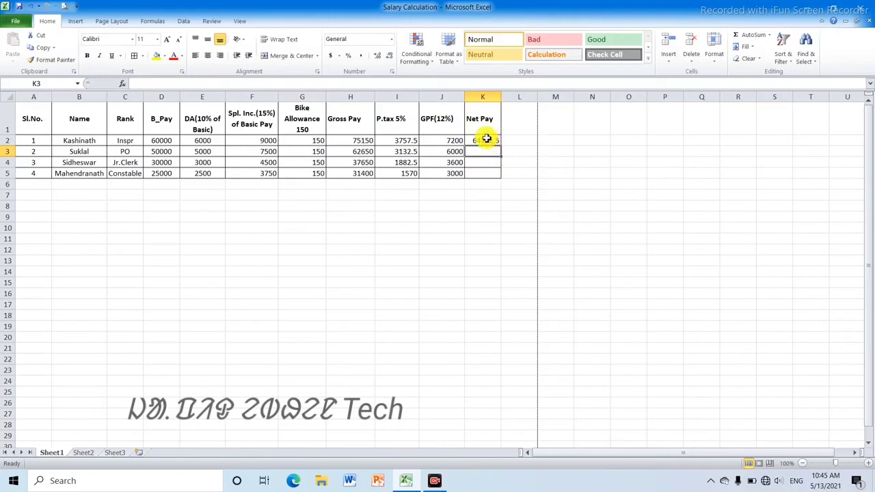
# - Fill the Net Pay formula from K2 down through K5 for the remaining employees
pyautogui.click(489, 142)
pyautogui.moveTo(502, 145); pyautogui.dragTo(501, 174)
pyautogui.click(532, 152)
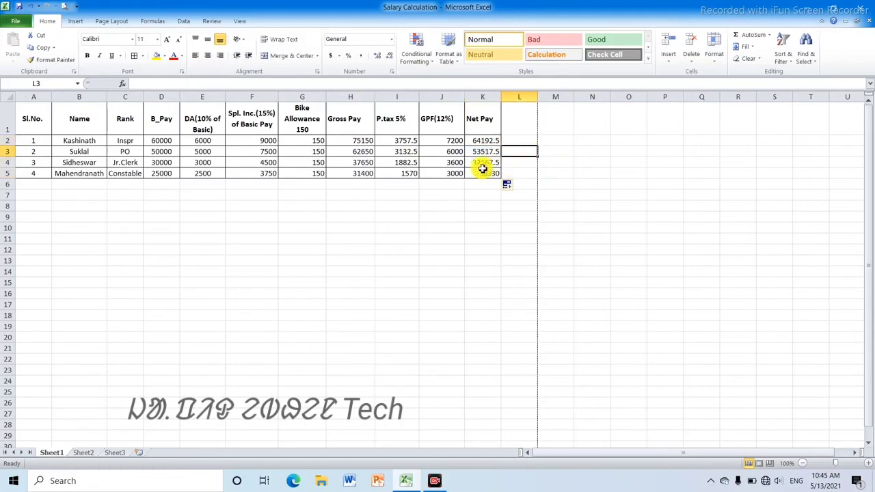
pyautogui.click(557, 185)
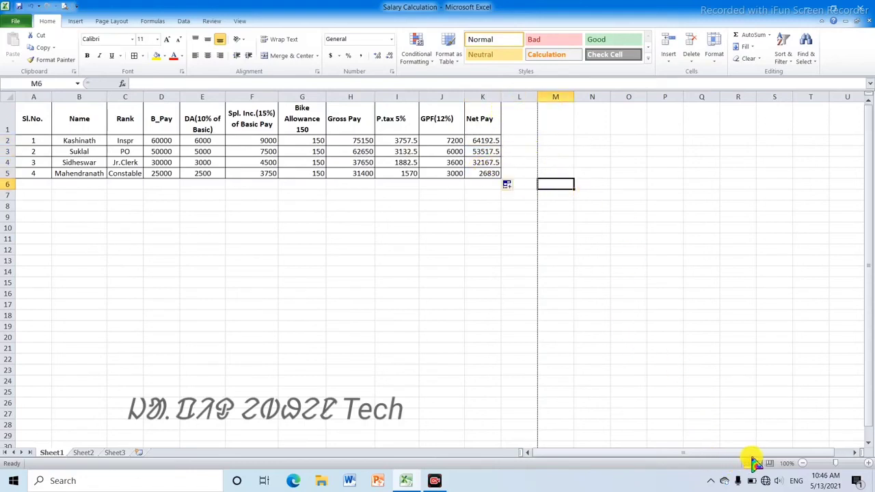
# - Check the completed salary sheet in print preview and return to the worksheet
pyautogui.click(67, 8)
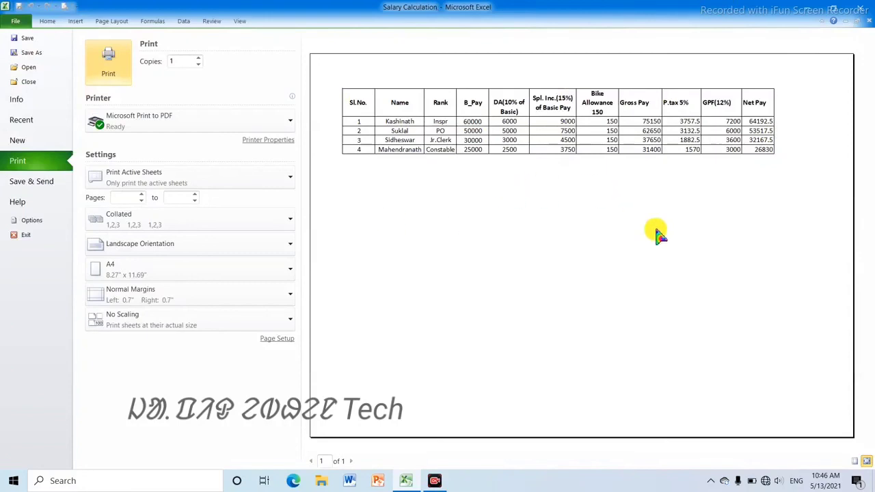
pyautogui.click(756, 462)
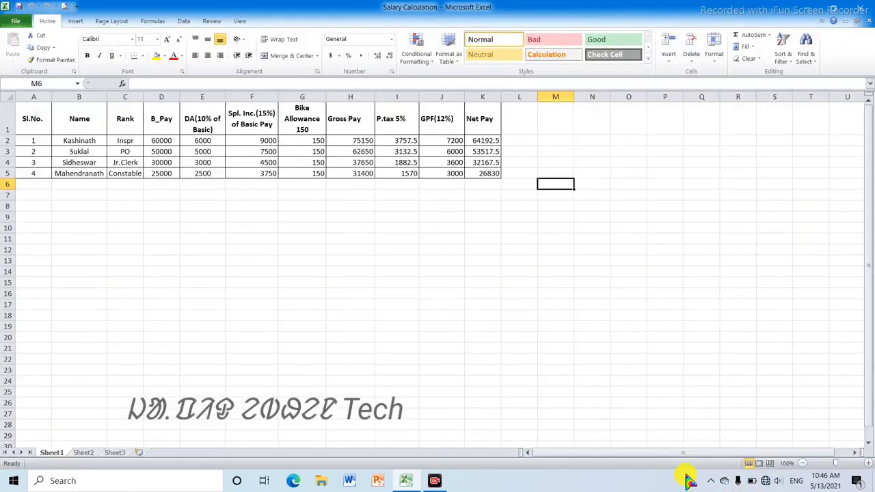